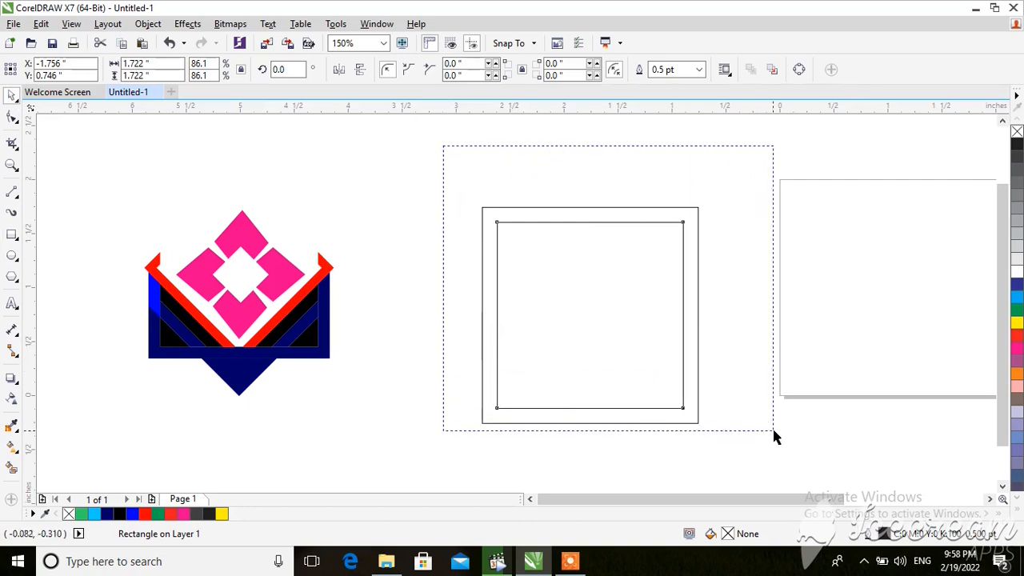
- Duplicate the grouped double square beside the original and add a concentric copy scaled to 75%, 1.5 inches wide
left_click_drag(616, 324, 861, 324)
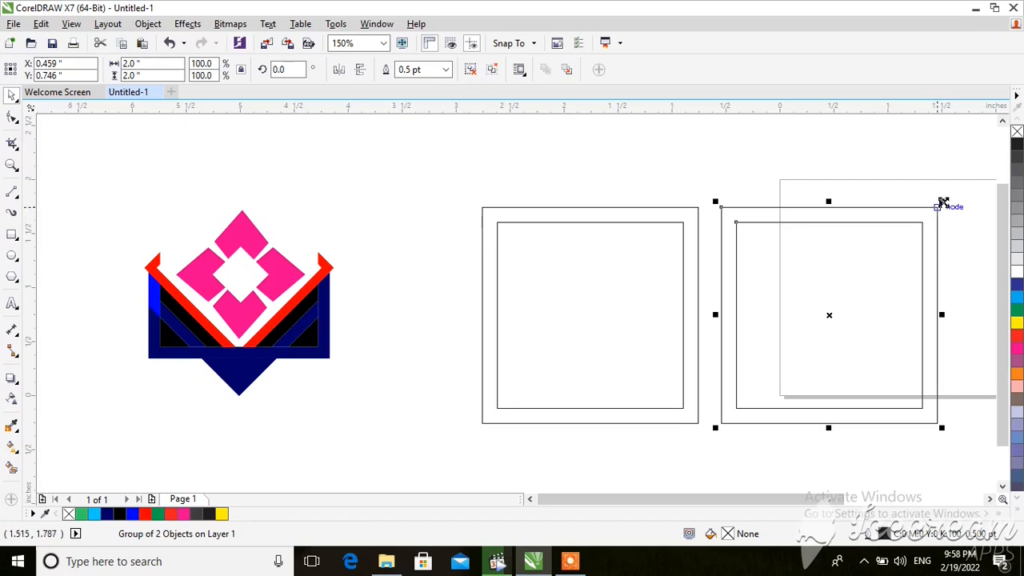
left_click_drag(944, 203, 933, 231)
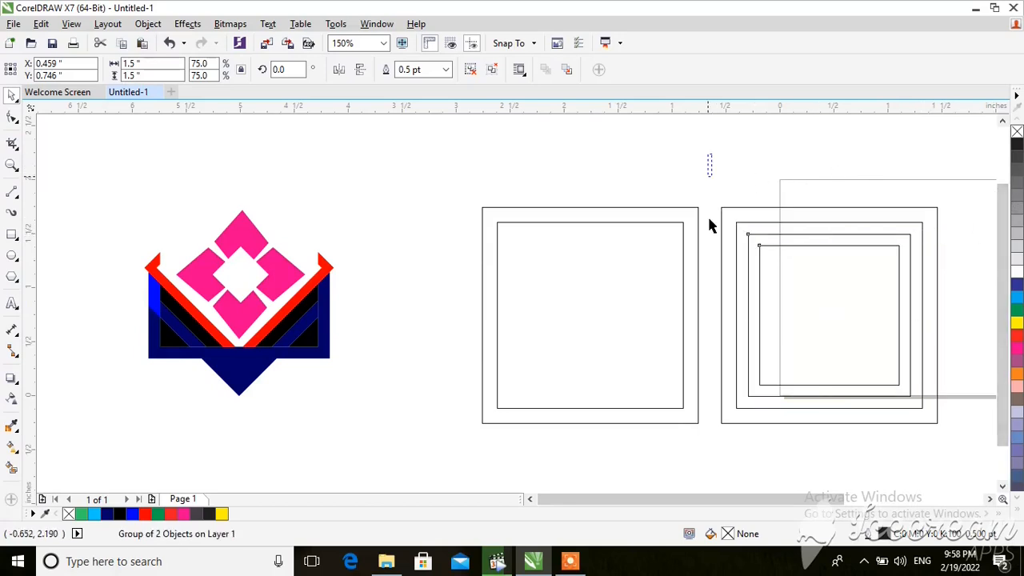
- Rotate both duplicated square groups 45° and centre them on the original double square
left_click_drag(709, 227, 967, 453)
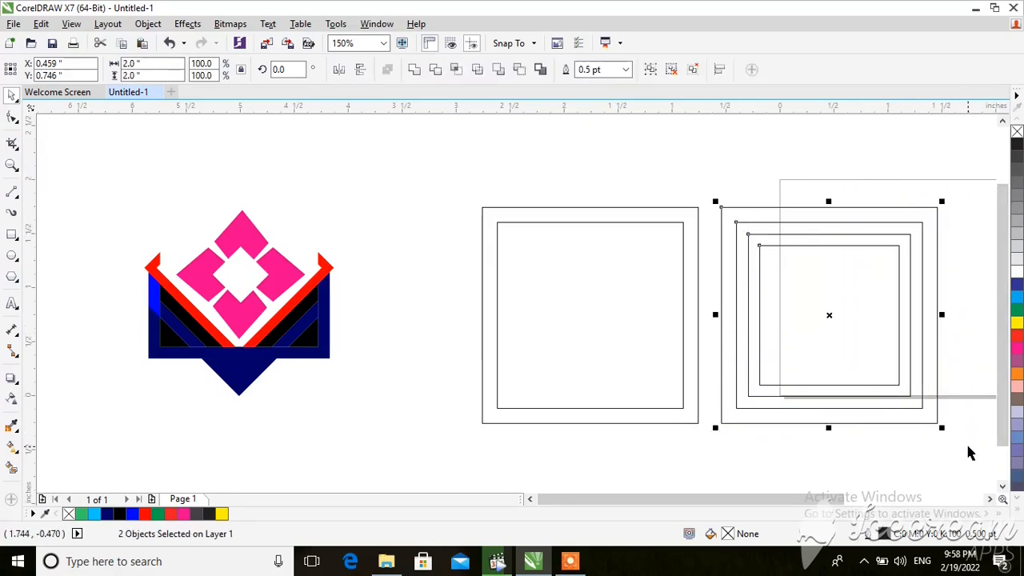
left_click(306, 71)
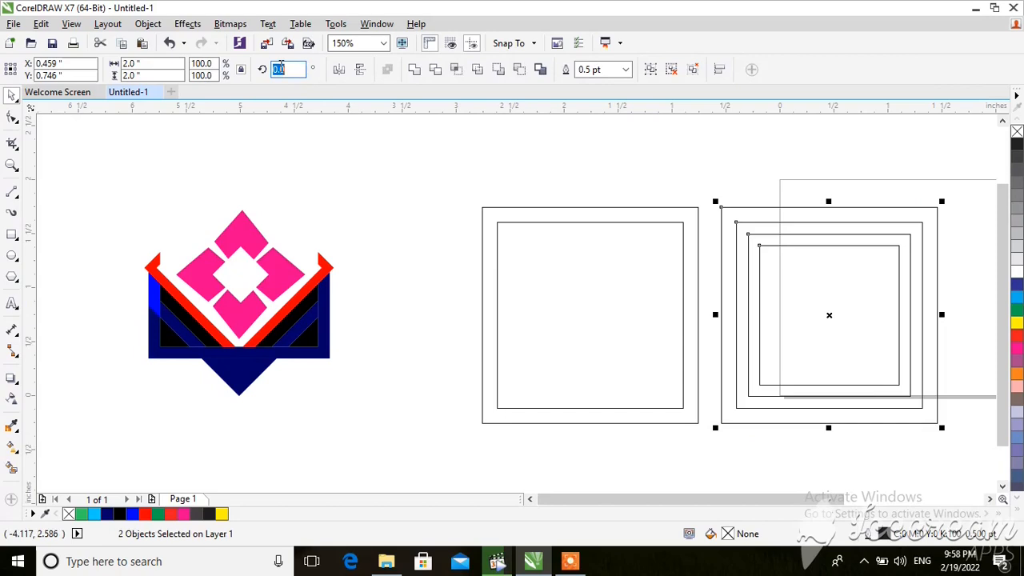
key("Return")
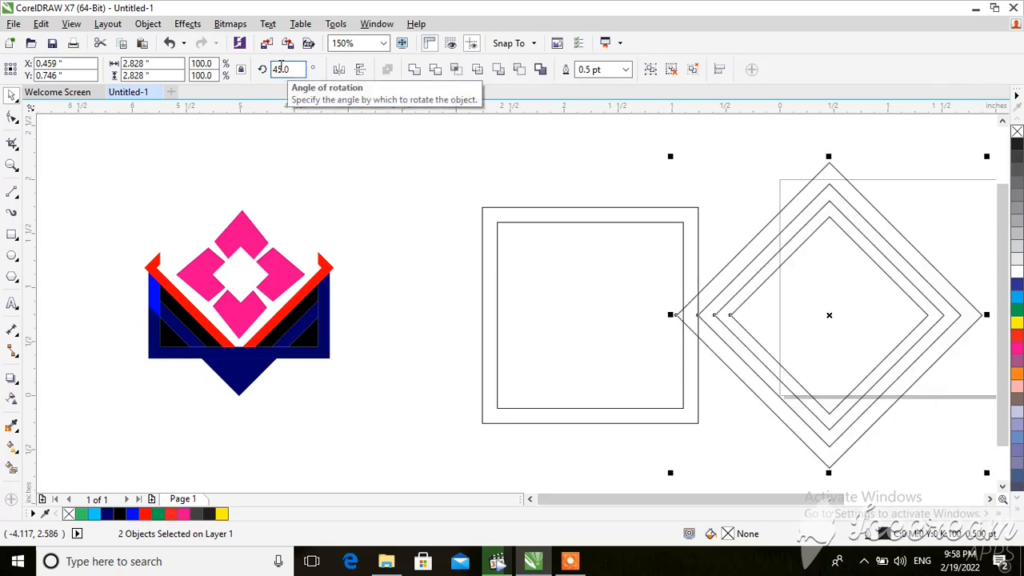
left_click(568, 279, "shift")
key("c")
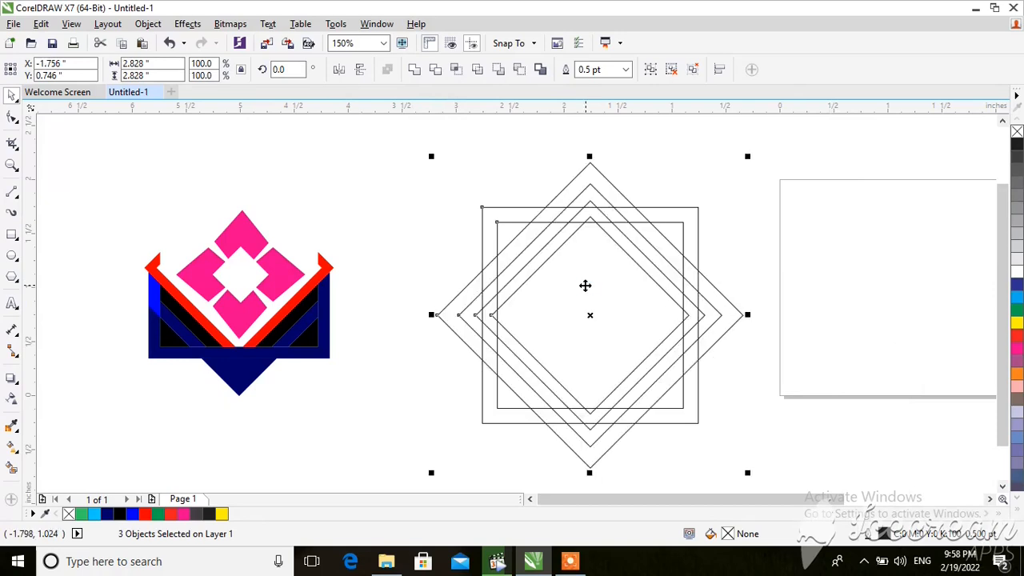
left_click(806, 259)
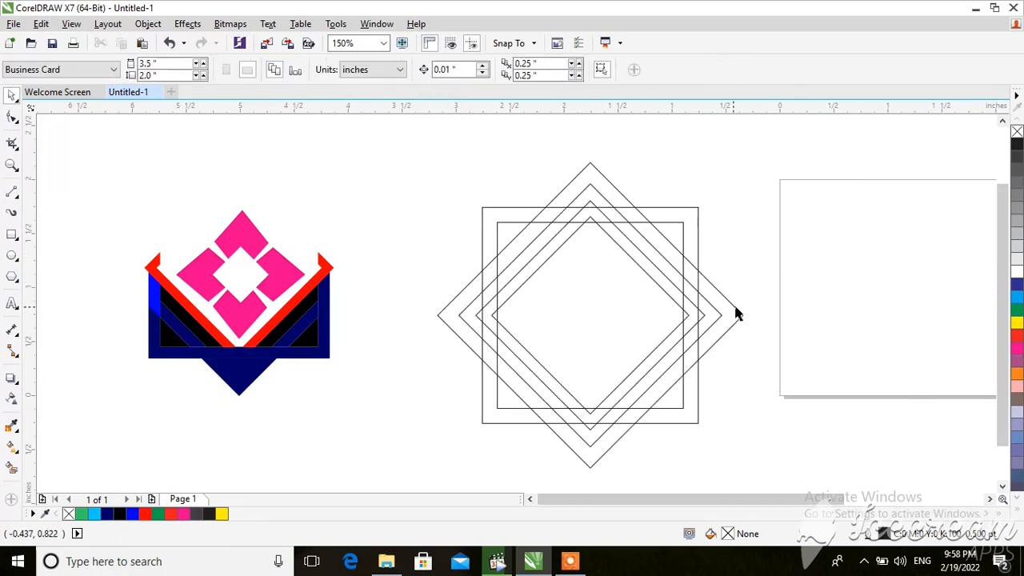
- Smart Fill the inner diagonal bands black and the outer frame's side and corner pieces navy (#000066), with a 0.5 pt light blue outline
scroll(736, 312, "down", 2)
scroll(738, 314, "up", 4)
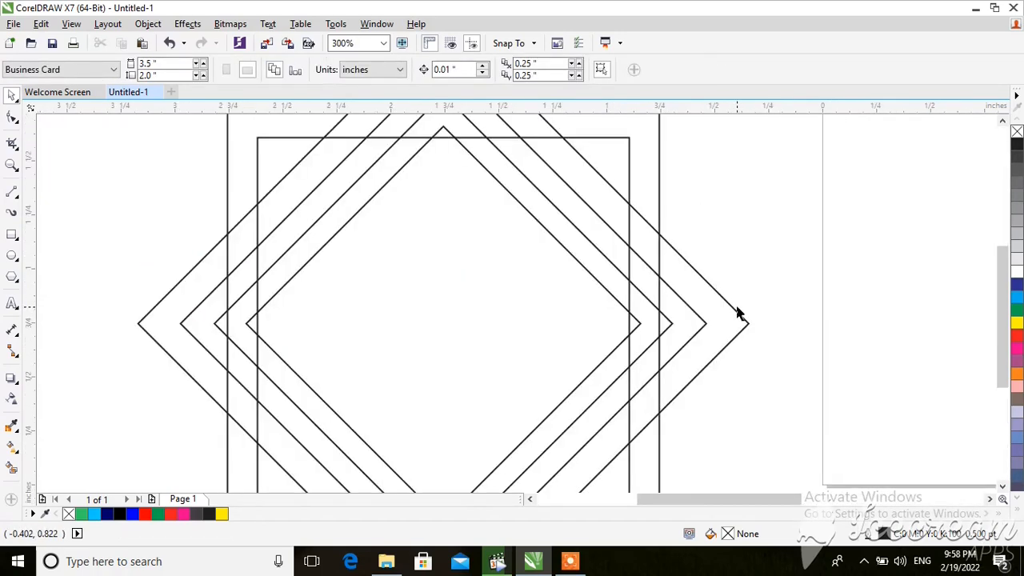
left_click(1003, 487)
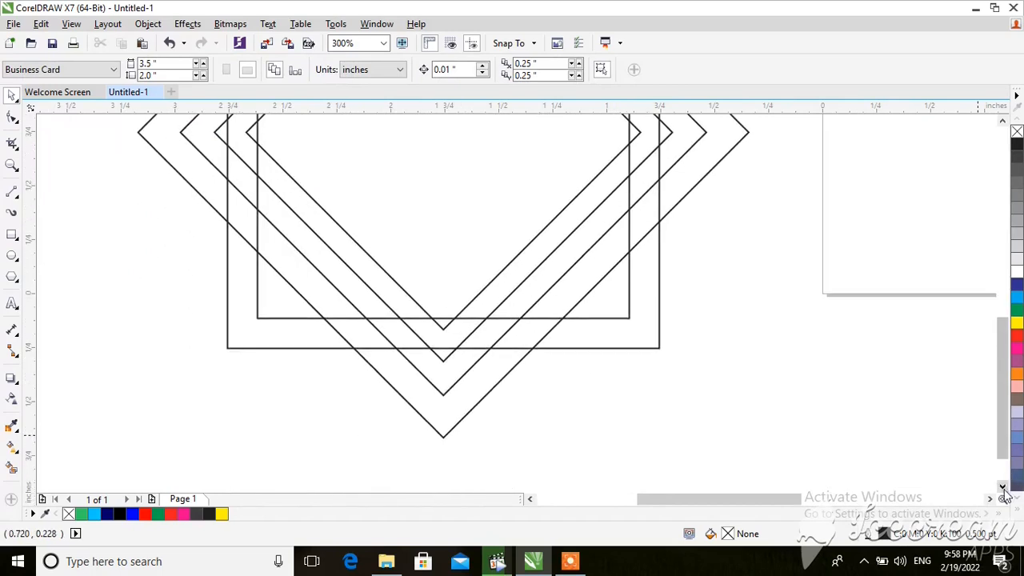
left_click(1003, 488)
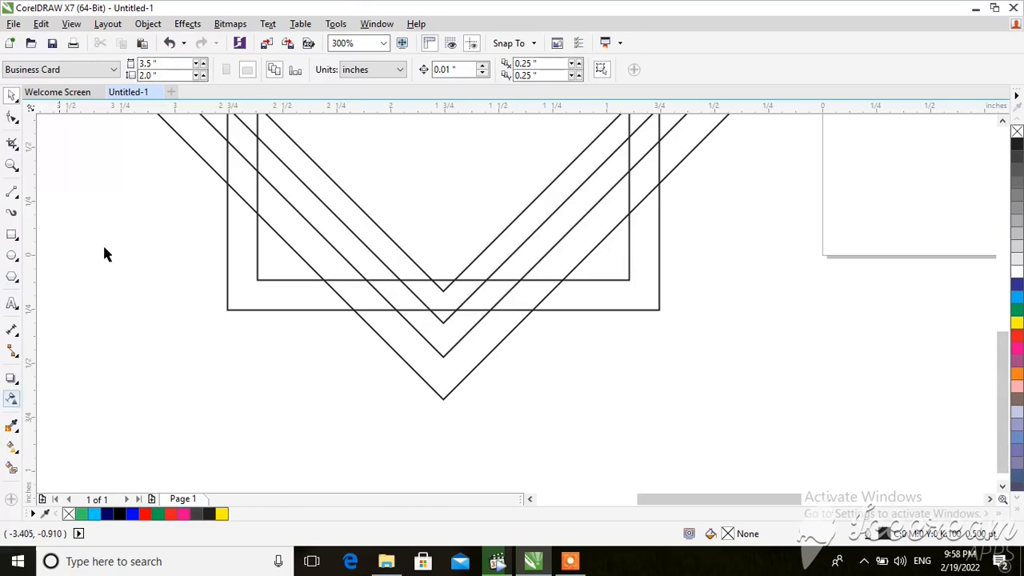
left_click(11, 468)
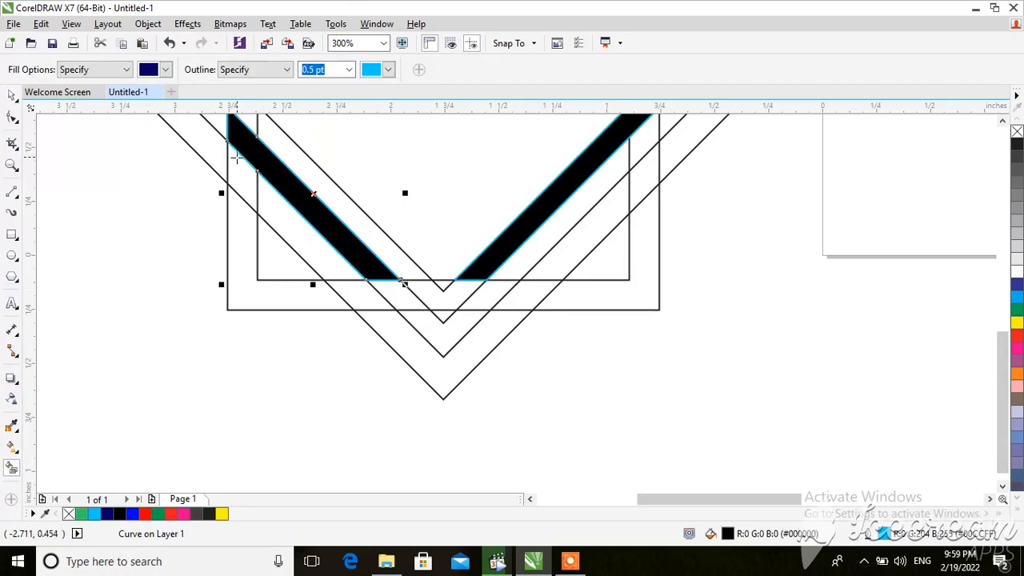
left_click(237, 172)
left_click(239, 256)
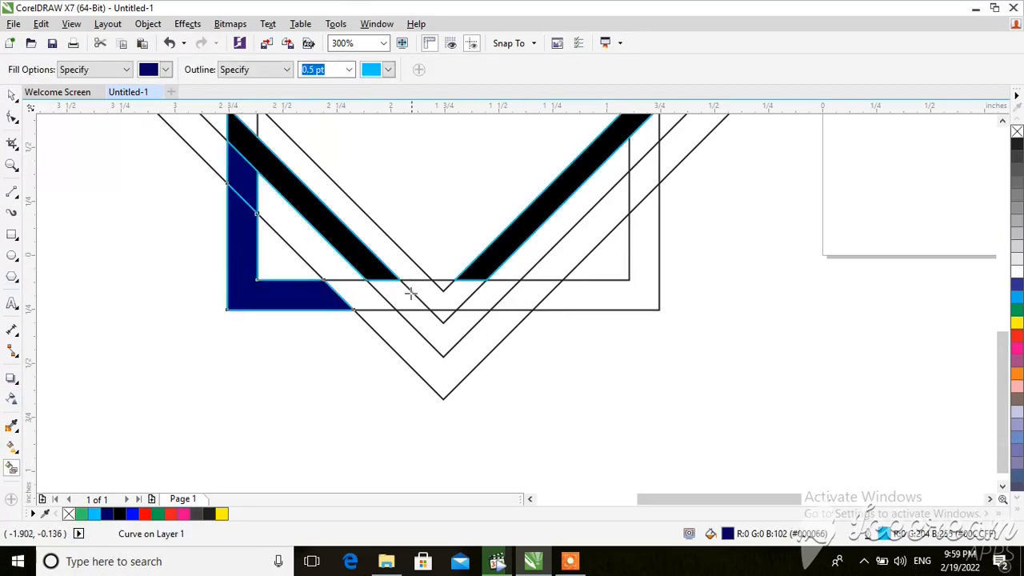
left_click(643, 223)
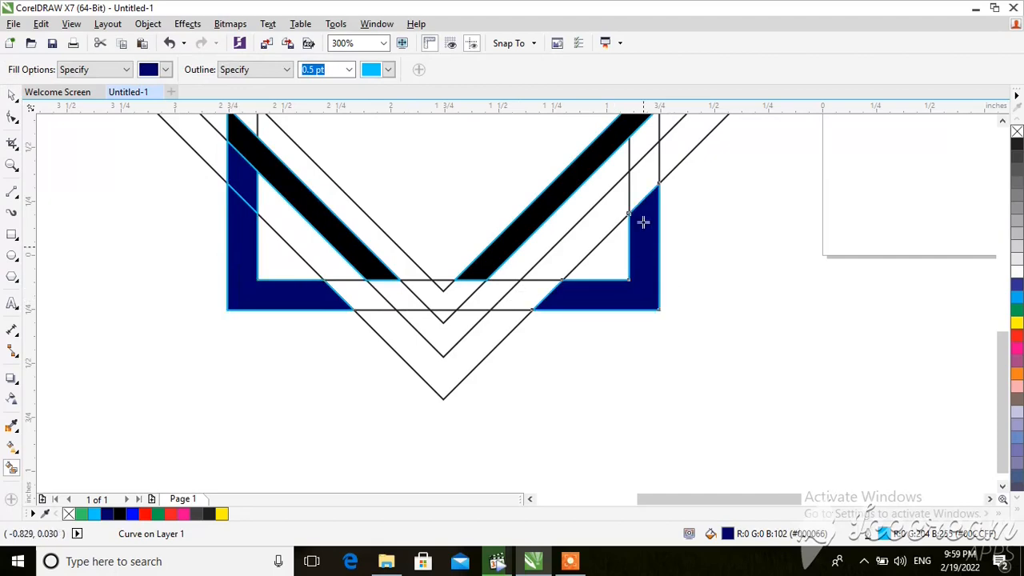
left_click(640, 182)
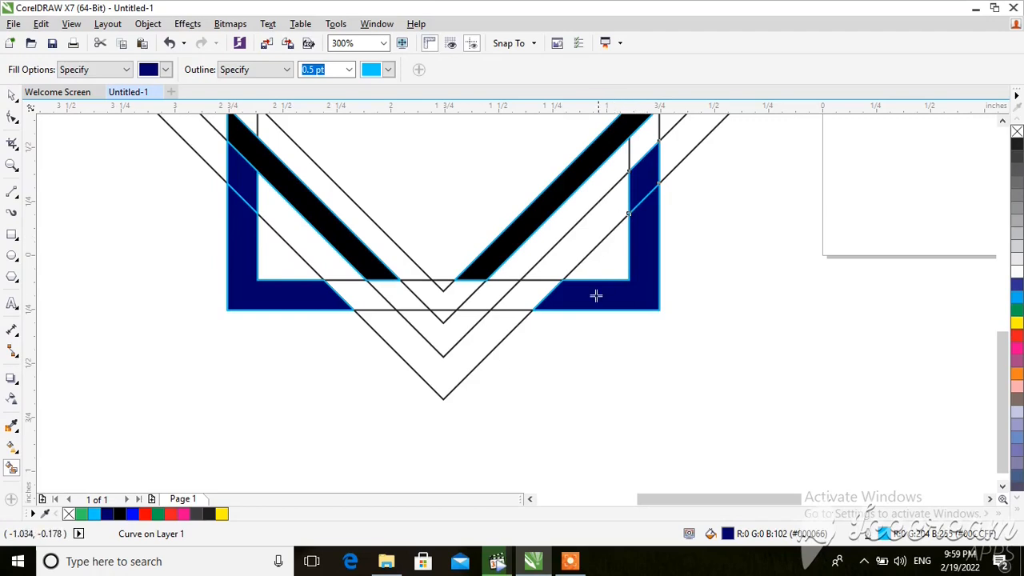
- Smart Fill the outer diagonal bands inside the frame and the left and centre pieces of its bottom strip navy
left_click(593, 230)
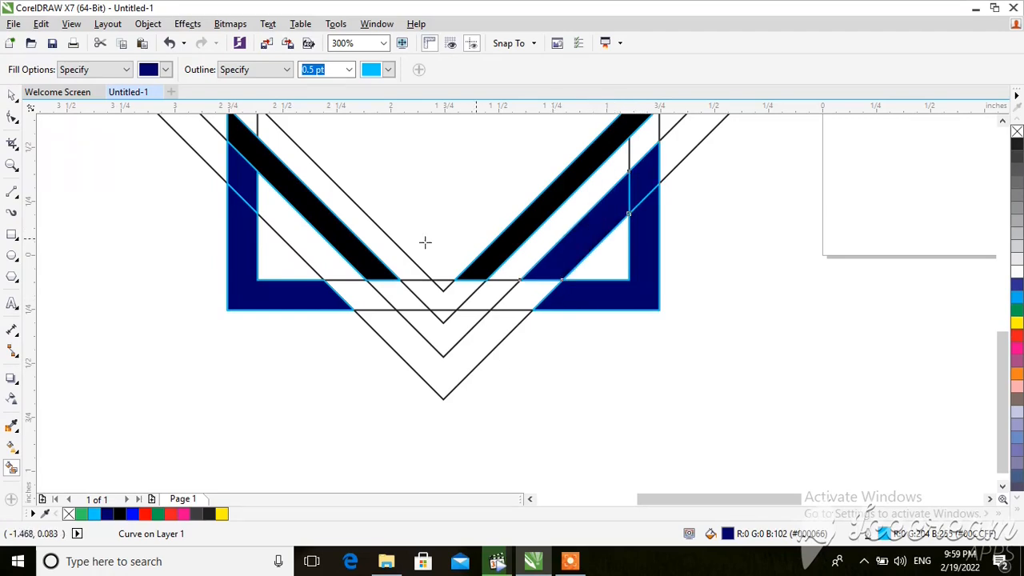
left_click(307, 241)
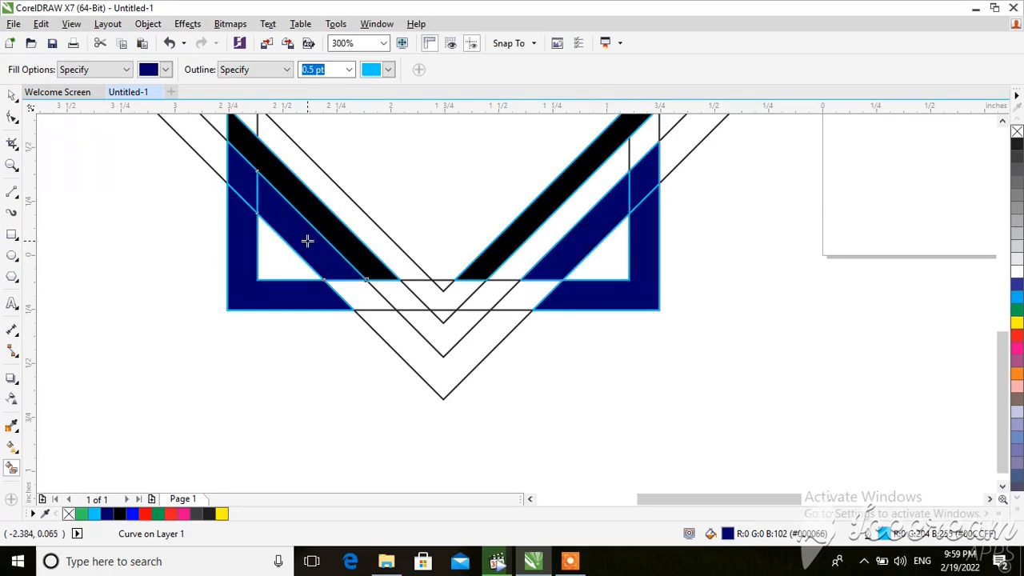
left_click(360, 296)
left_click(393, 293)
left_click(441, 292)
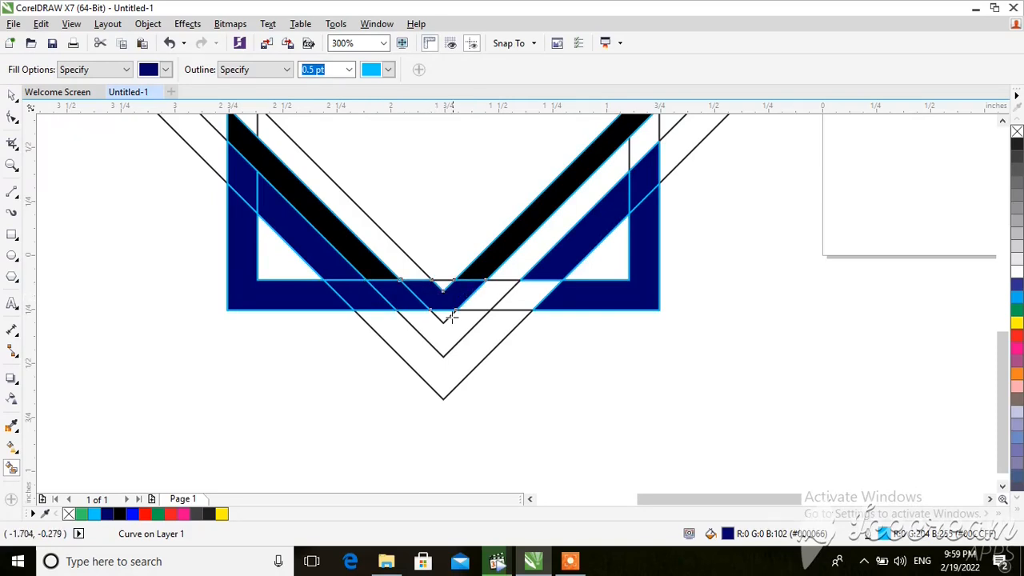
- Smart Fill the three pieces of the triangular tip below the frame and the remaining bottom strip pieces navy
left_click(441, 315)
left_click(441, 340)
left_click(449, 377)
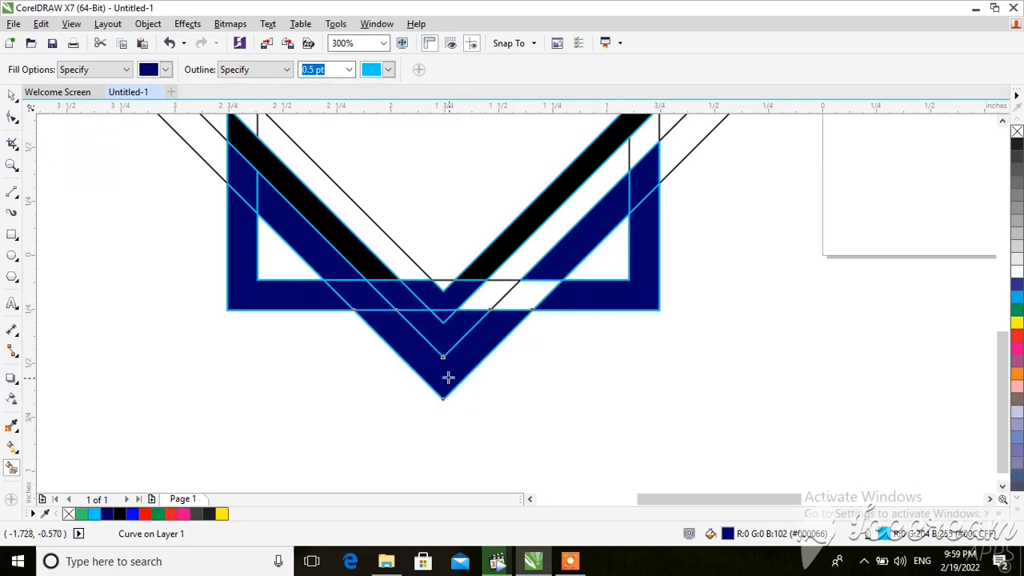
left_click(493, 293)
left_click(528, 294)
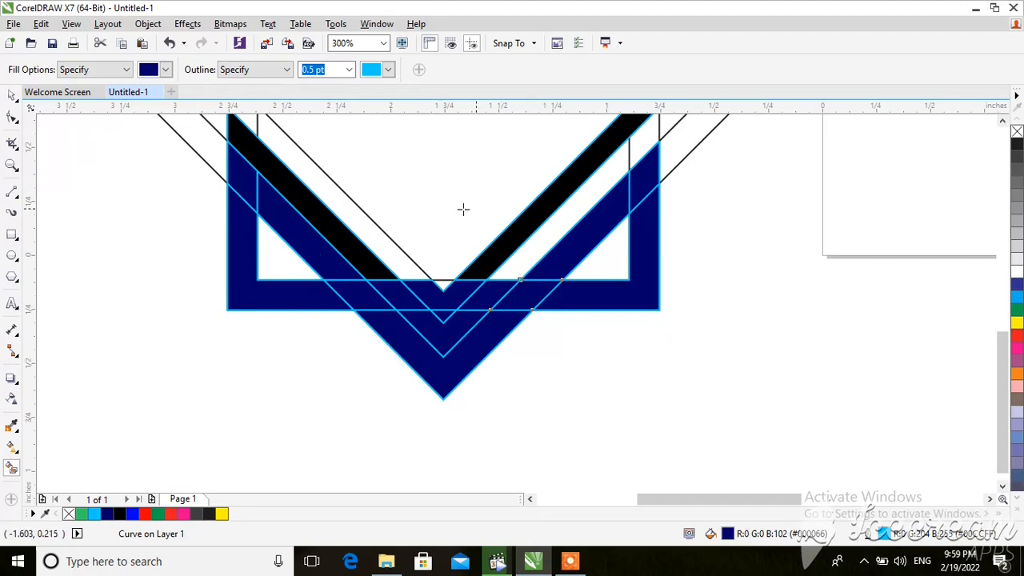
- Weld the central and right inner pieces of the navy bottom strip together, including the right diagonal band
left_click(12, 95)
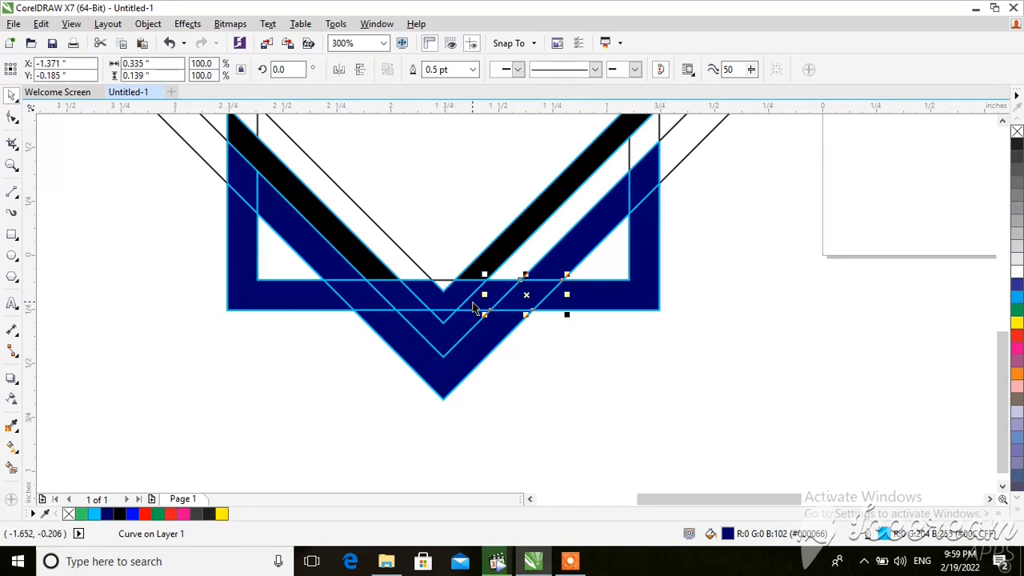
left_click(457, 298, "shift")
left_click(434, 302, "shift")
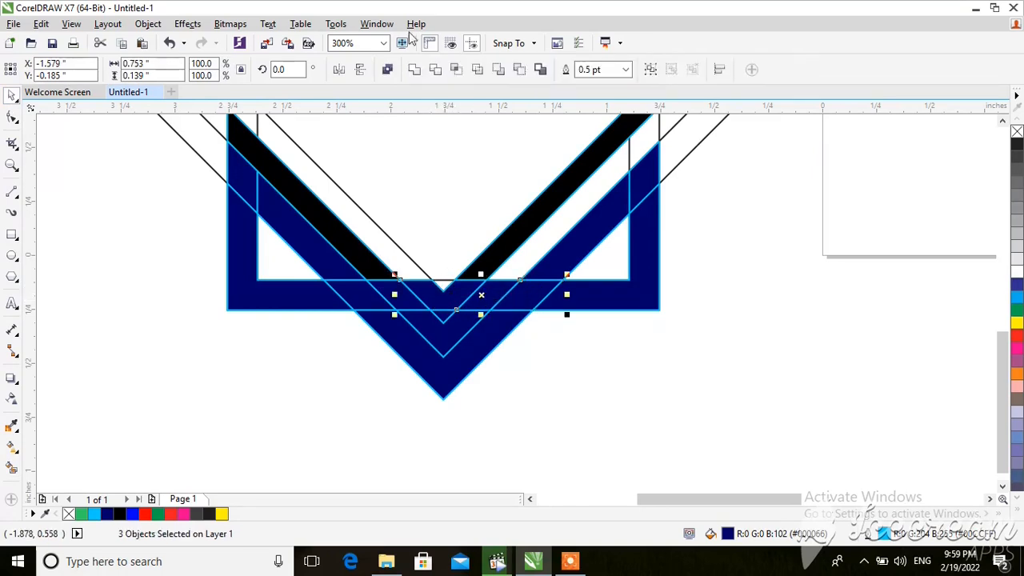
left_click(413, 70)
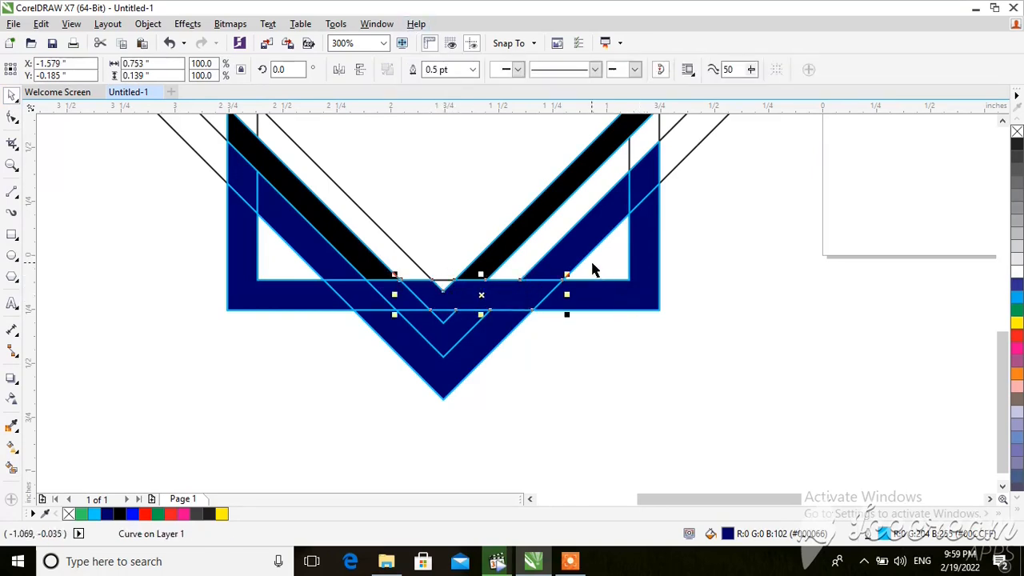
left_click(581, 261, "shift")
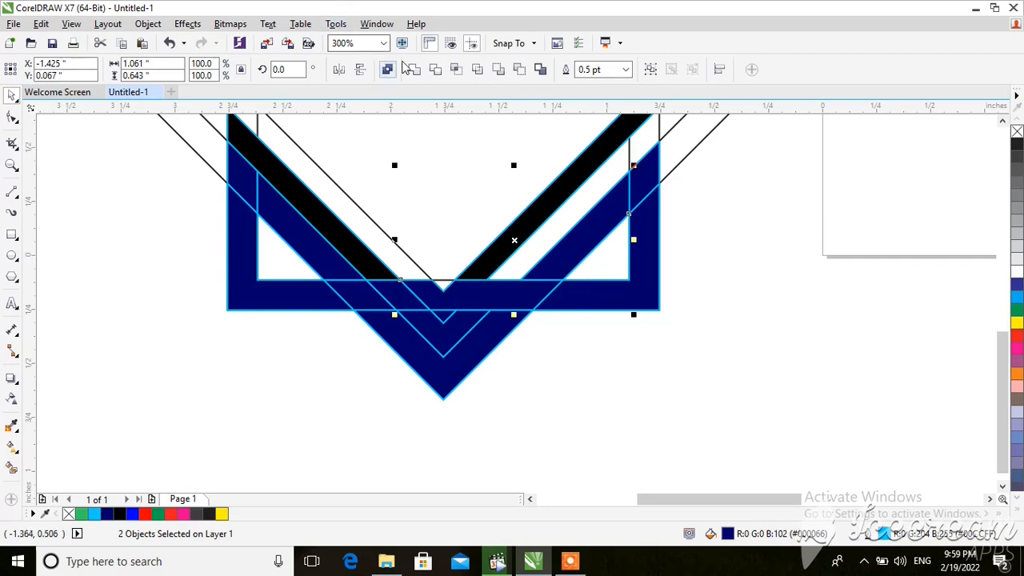
left_click(414, 70)
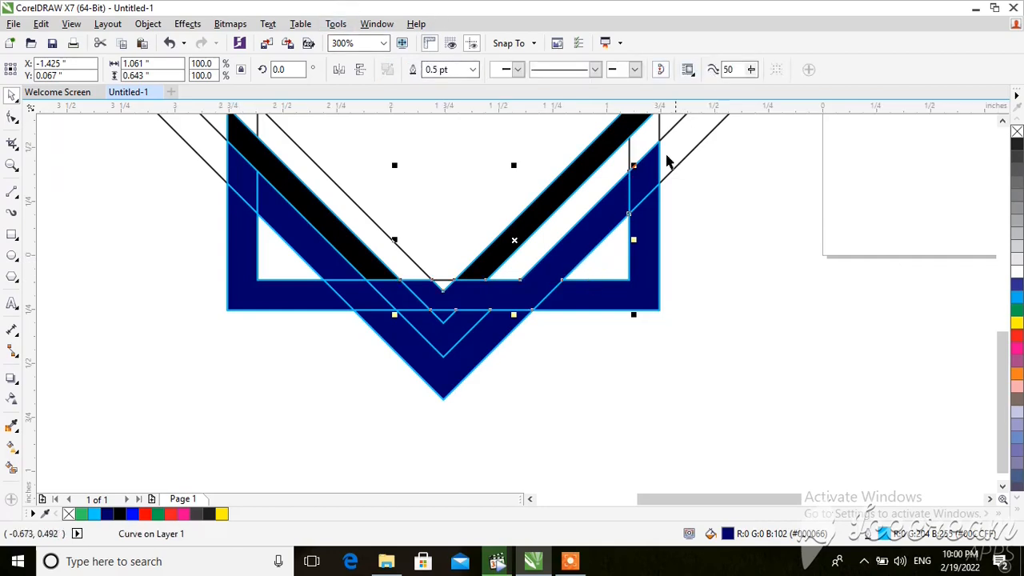
- Weld the upper right side piece and the lower right corner piece of the frame to the navy shape
left_click(651, 165, "shift")
left_click(413, 70)
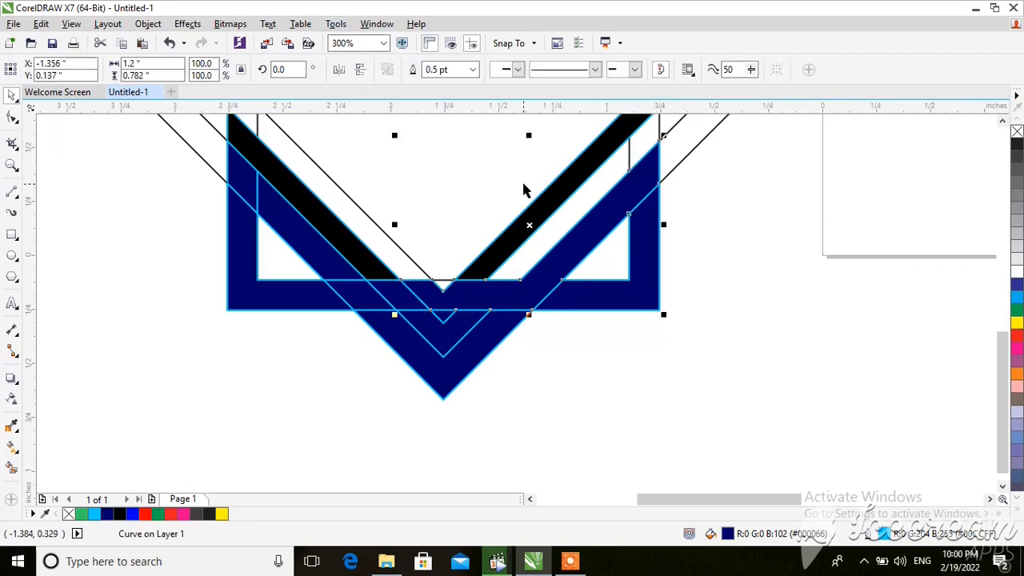
left_click(587, 288, "shift")
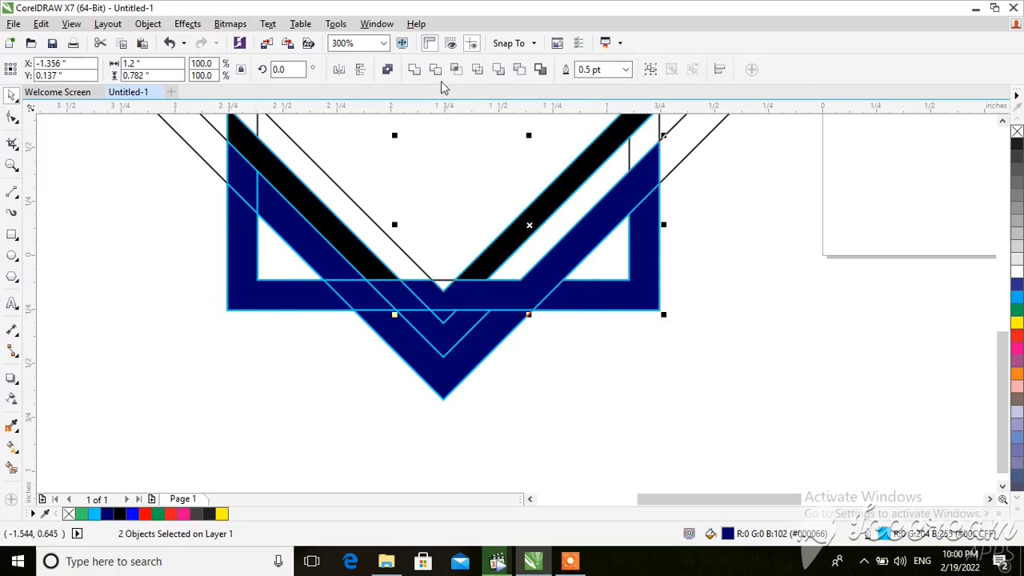
left_click(414, 70)
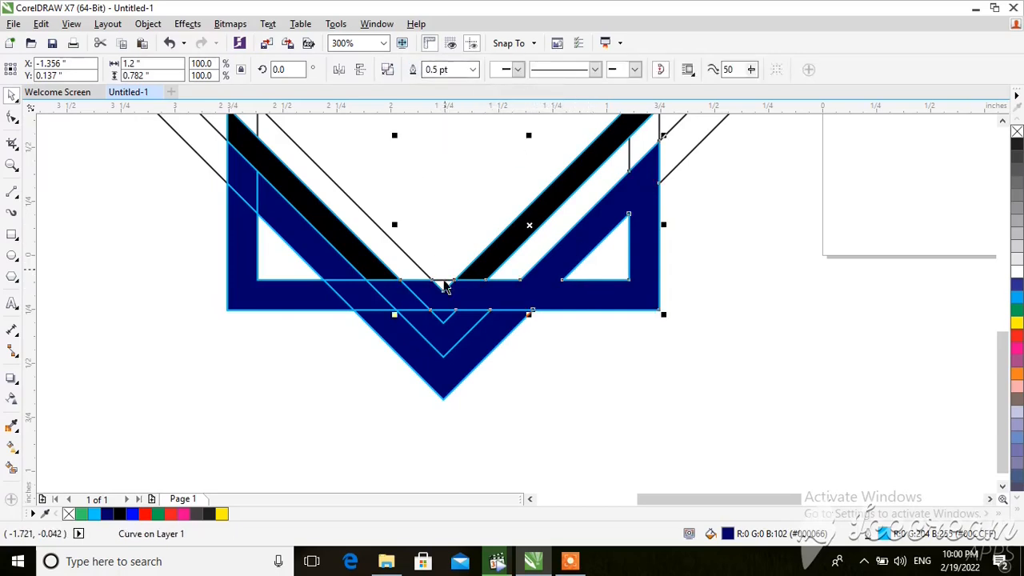
- Weld the remaining left pieces of the navy frame, including the bottom strip, corner, side and diagonal band, to the navy shape
key("ctrl+z")
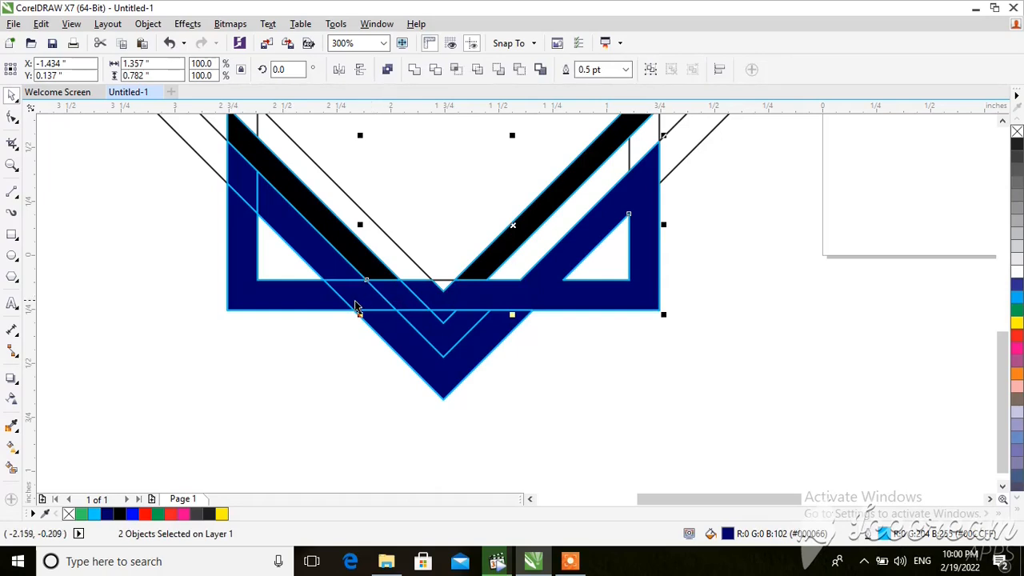
left_click(414, 70)
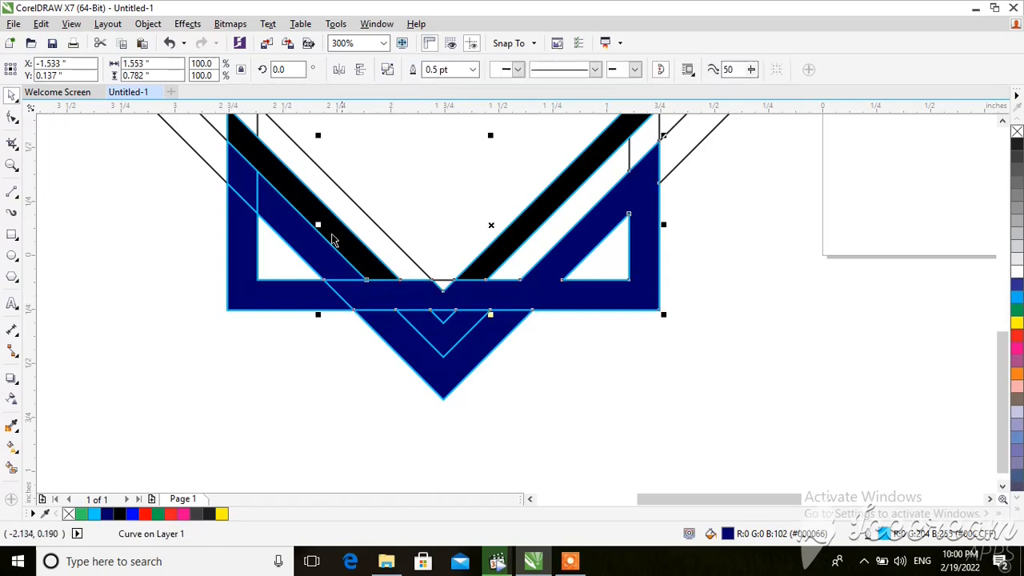
key("ctrl+z")
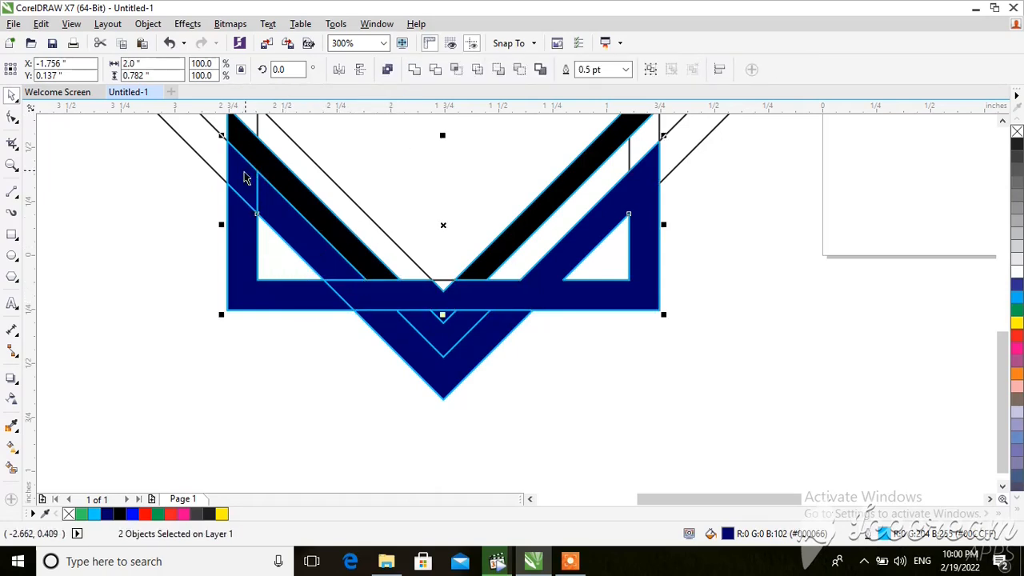
left_click(414, 69)
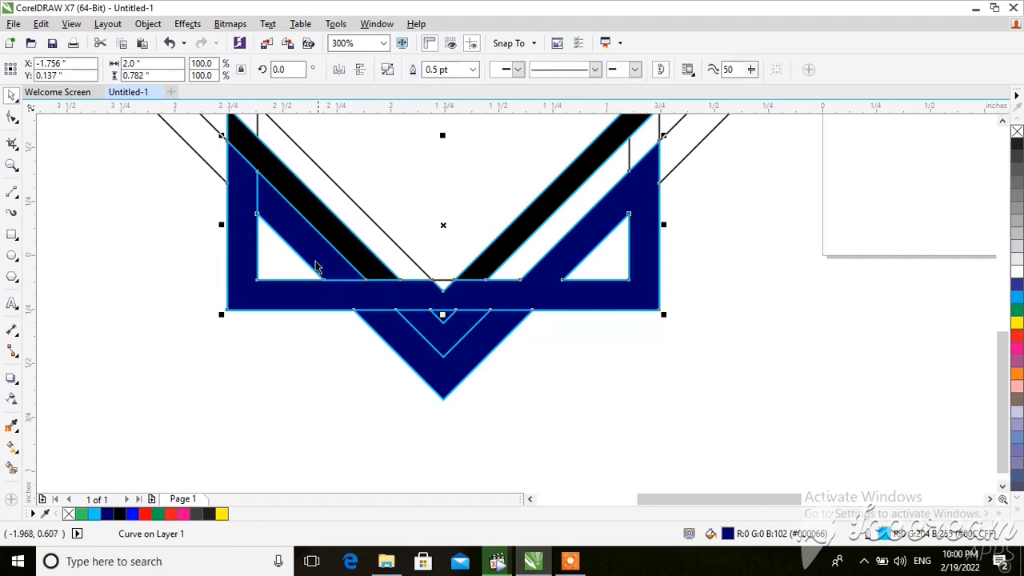
key("ctrl+z")
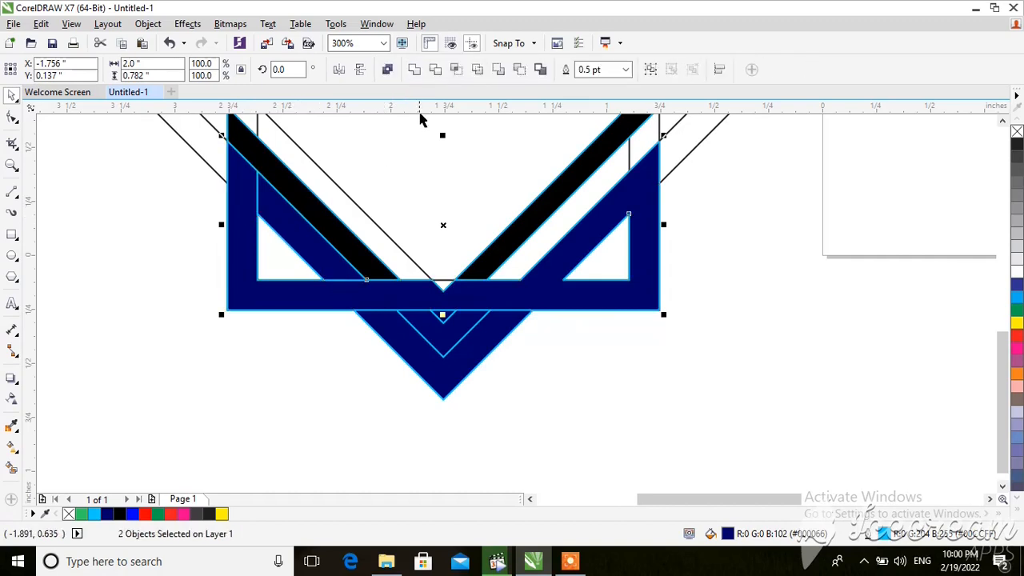
left_click(413, 69)
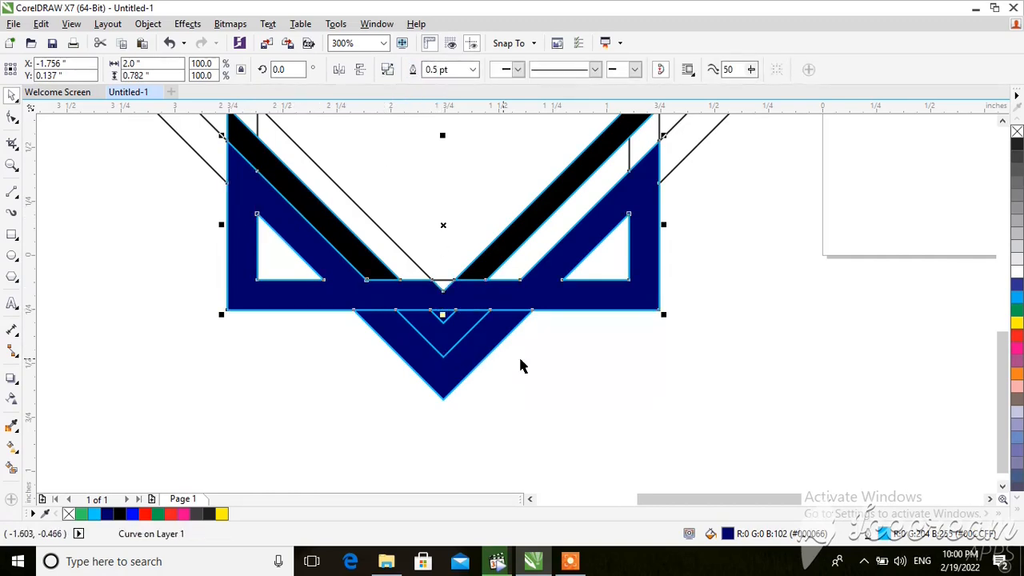
left_click(573, 356)
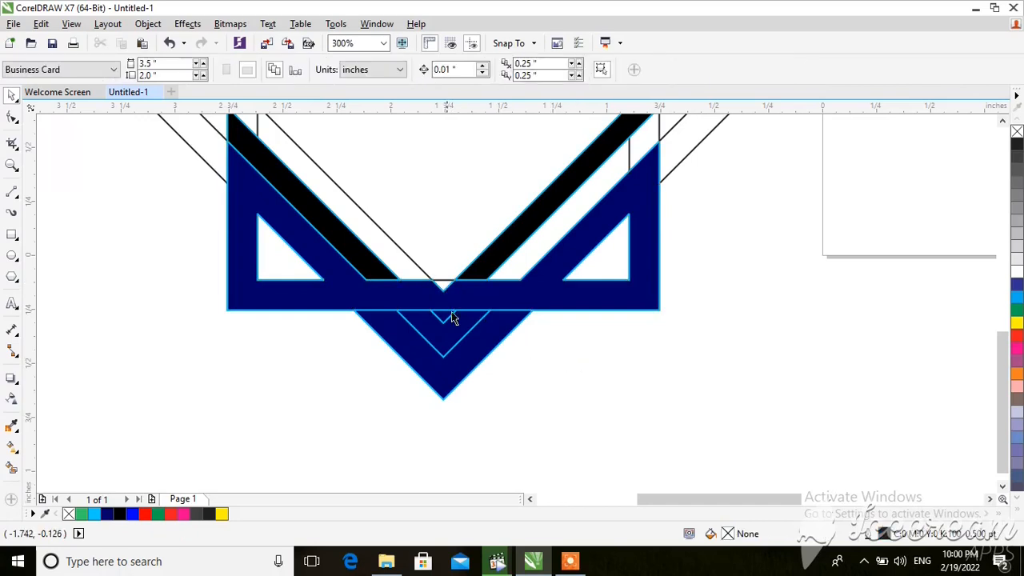
- Weld the three nested pieces of the navy triangular tip below the frame into one shape
left_click(444, 318)
left_click(444, 350, "shift")
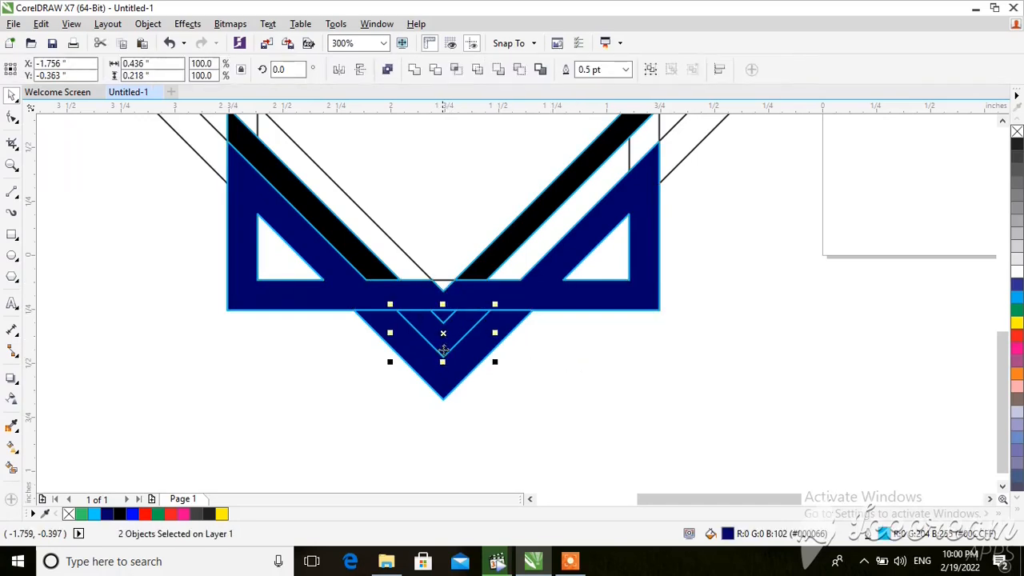
left_click(438, 385, "shift")
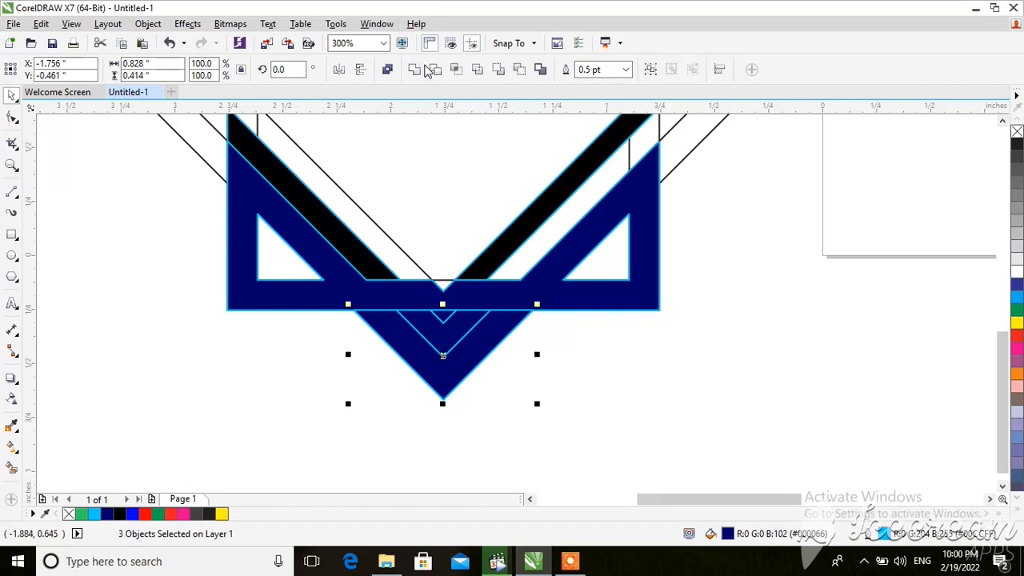
left_click(420, 69)
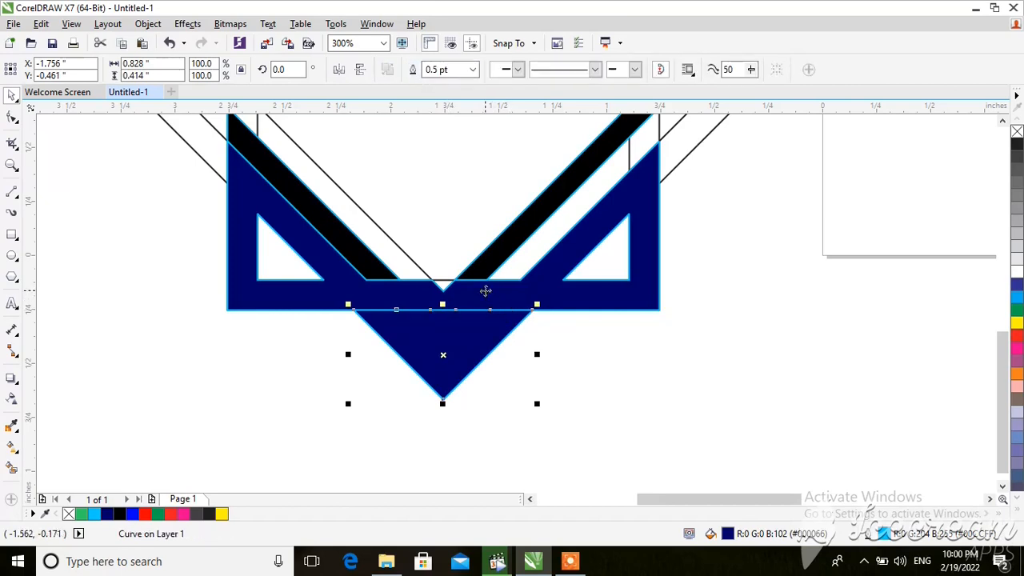
- Weld the navy triangular tip to the navy frame above it
left_click(486, 290, "shift")
left_click(418, 69)
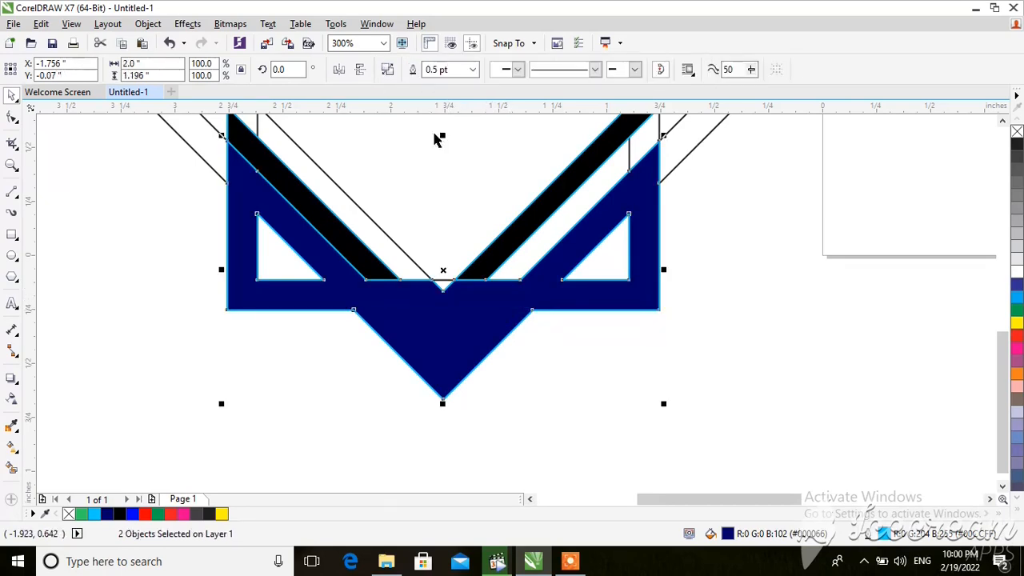
left_click(623, 371)
left_click(452, 287)
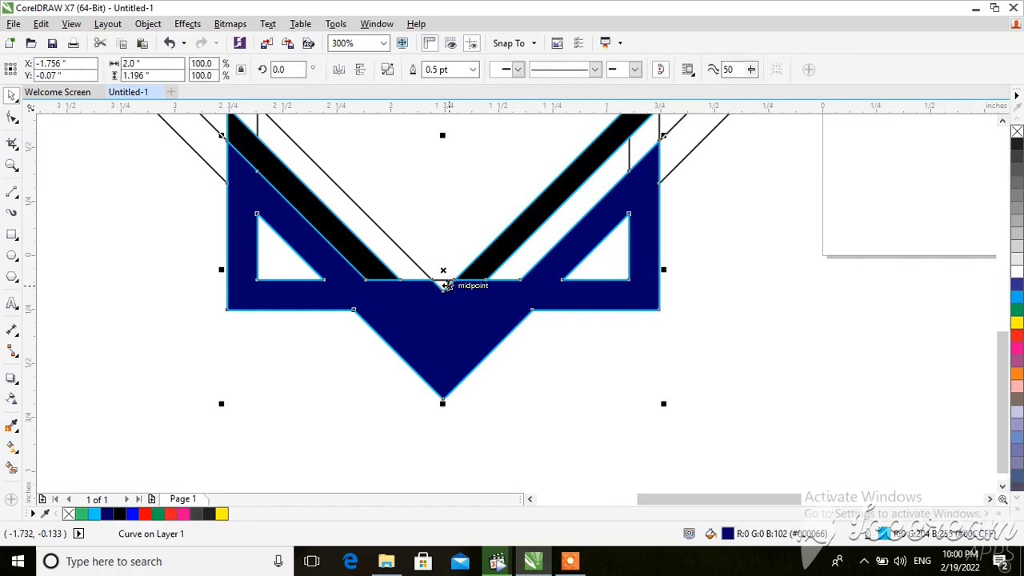
left_click(328, 392)
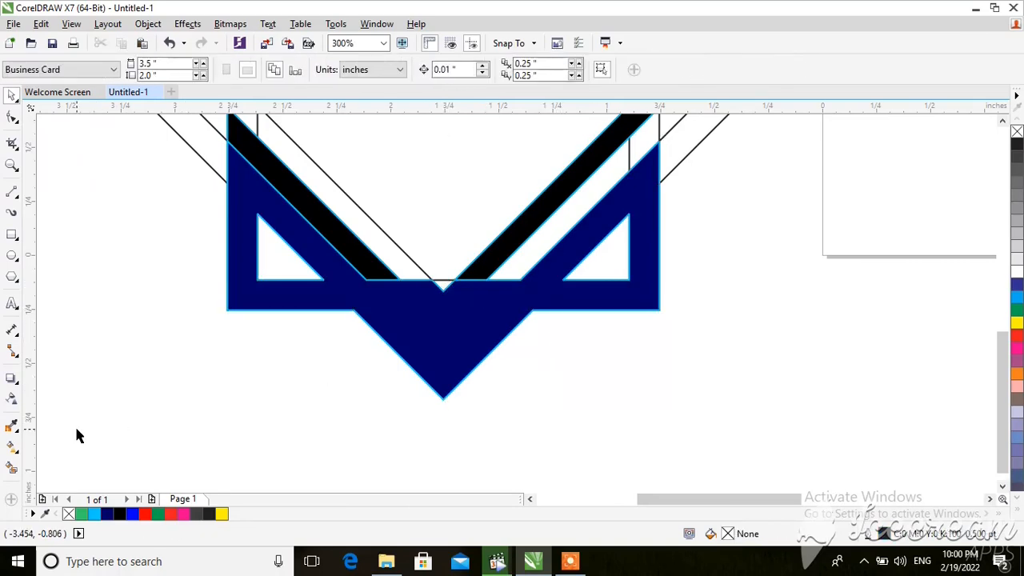
- Smart Fill the small V-shaped notch at the centre of the bottom strip navy and weld it to the navy shape
left_click(12, 467)
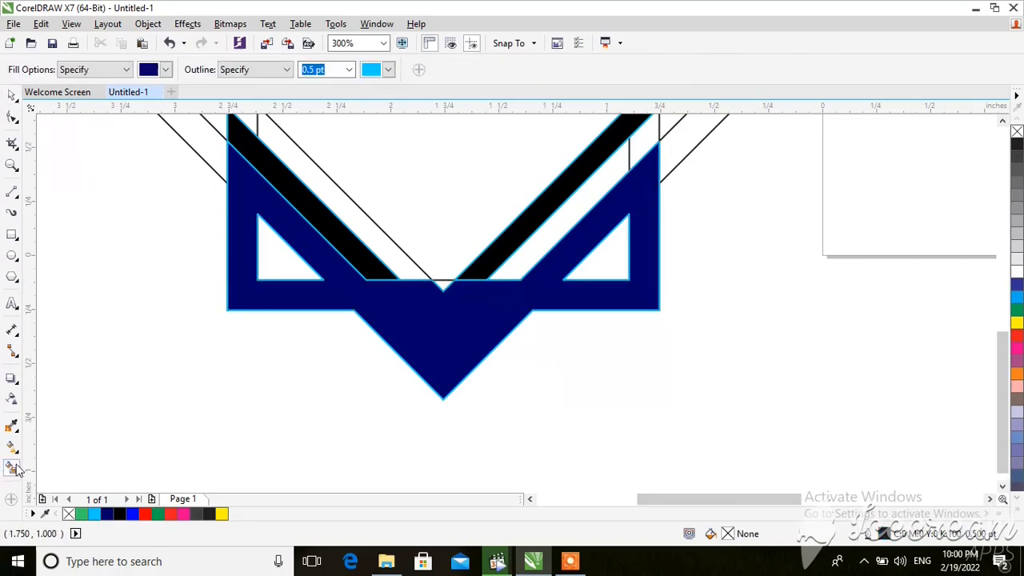
left_click(445, 281)
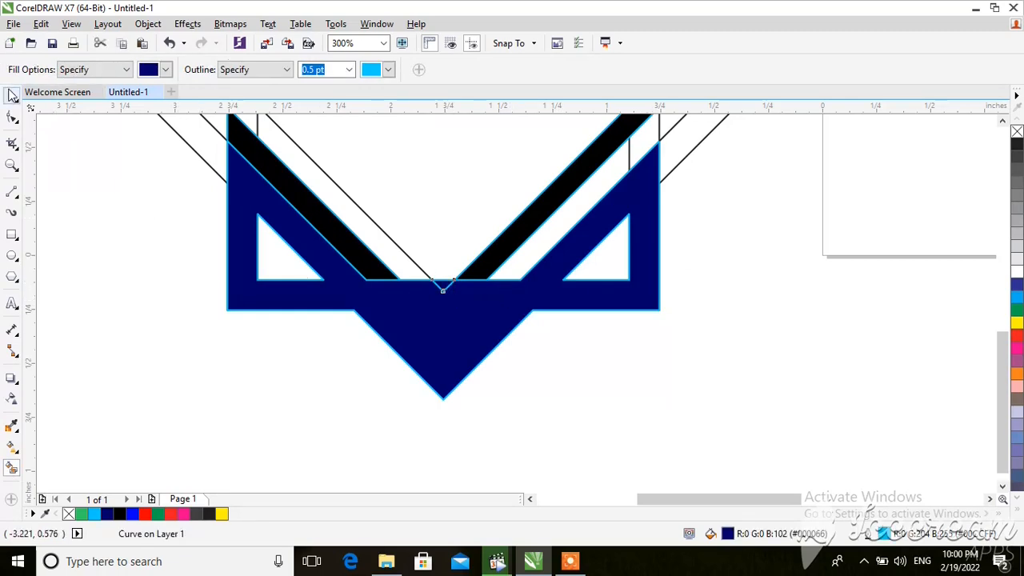
left_click(13, 94)
left_click(460, 346, "shift")
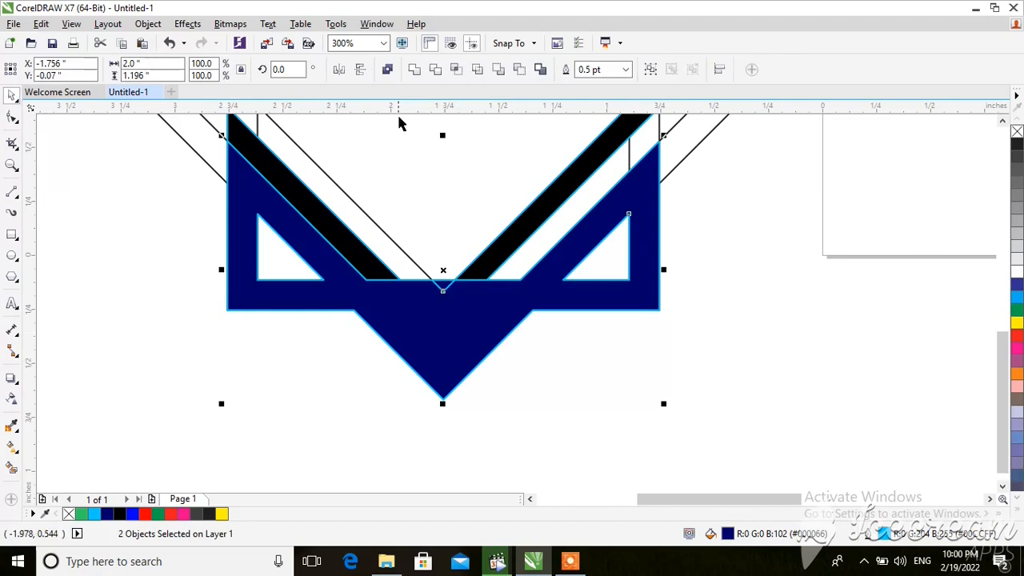
left_click(411, 71)
left_click(747, 226)
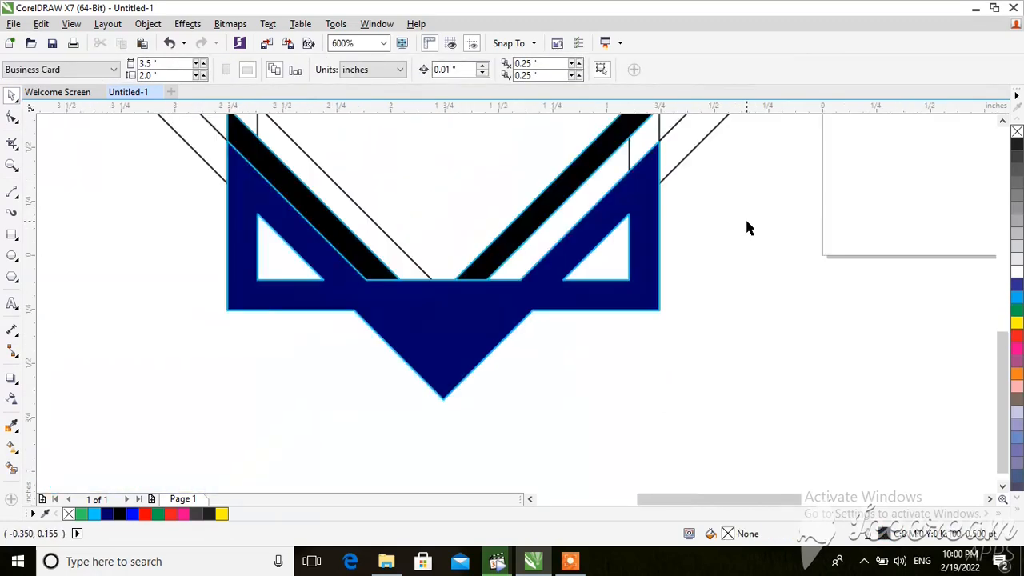
- Smart Fill both pieces of the white strip between the right black band and the navy diagonal with black
scroll(745, 223, "down", 1)
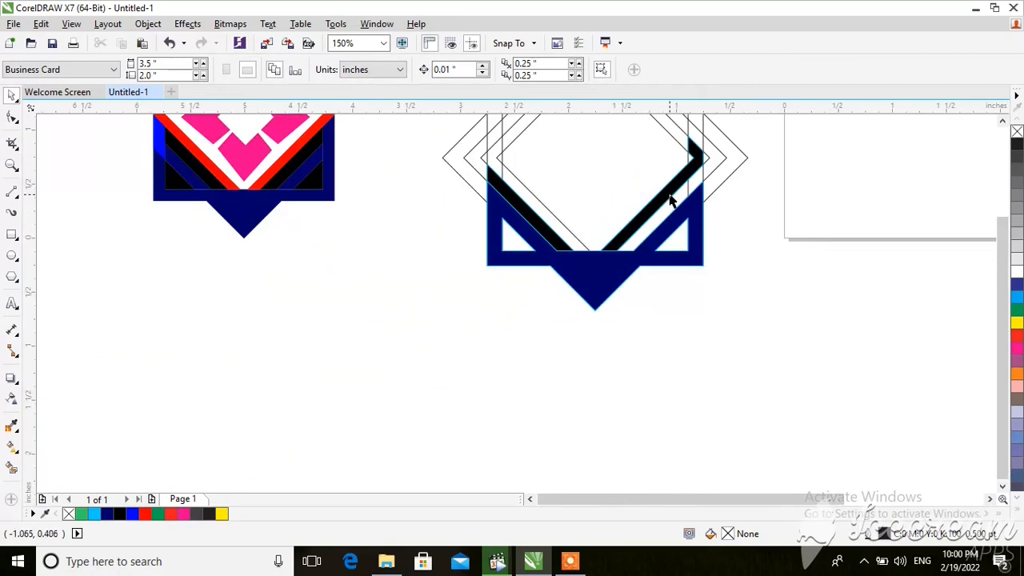
scroll(671, 200, "up", 1)
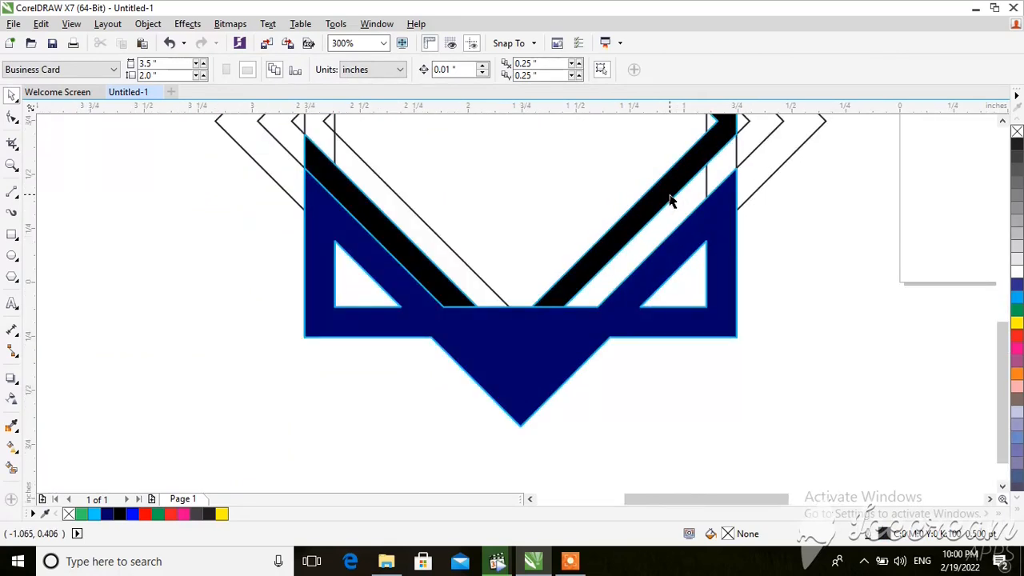
scroll(670, 200, "up", 1)
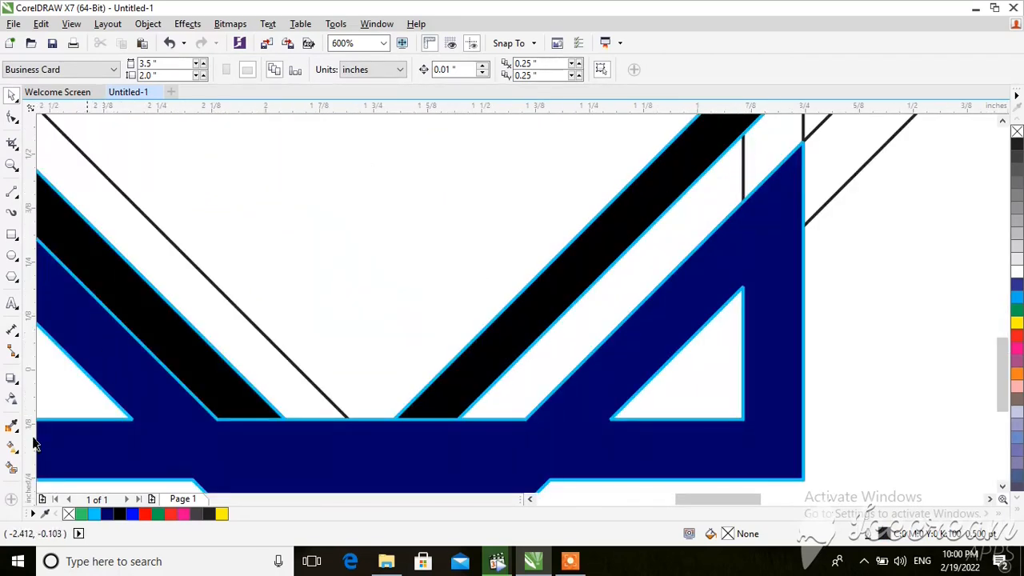
left_click(12, 468)
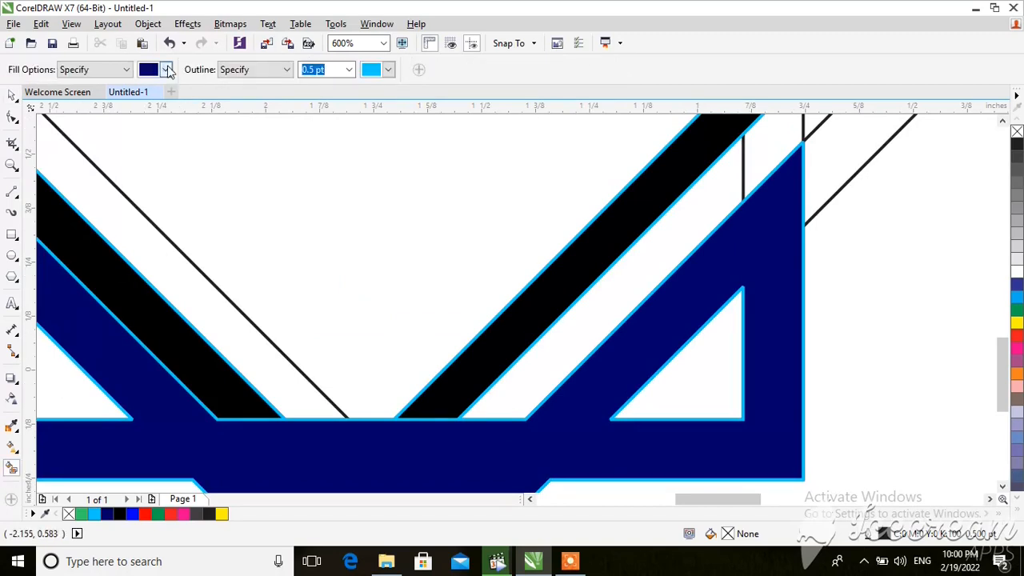
left_click(167, 70)
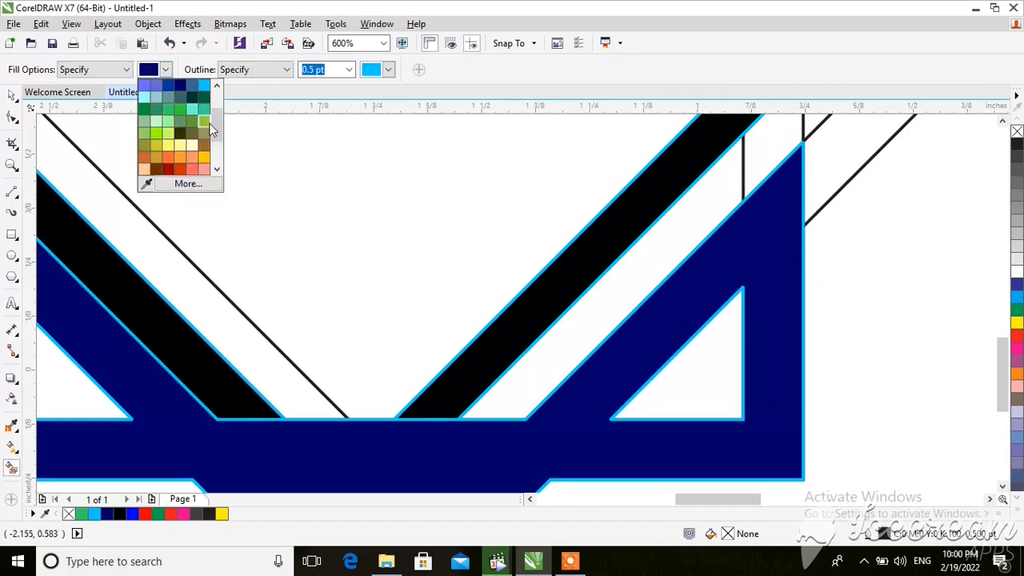
scroll(212, 129, "up", 3)
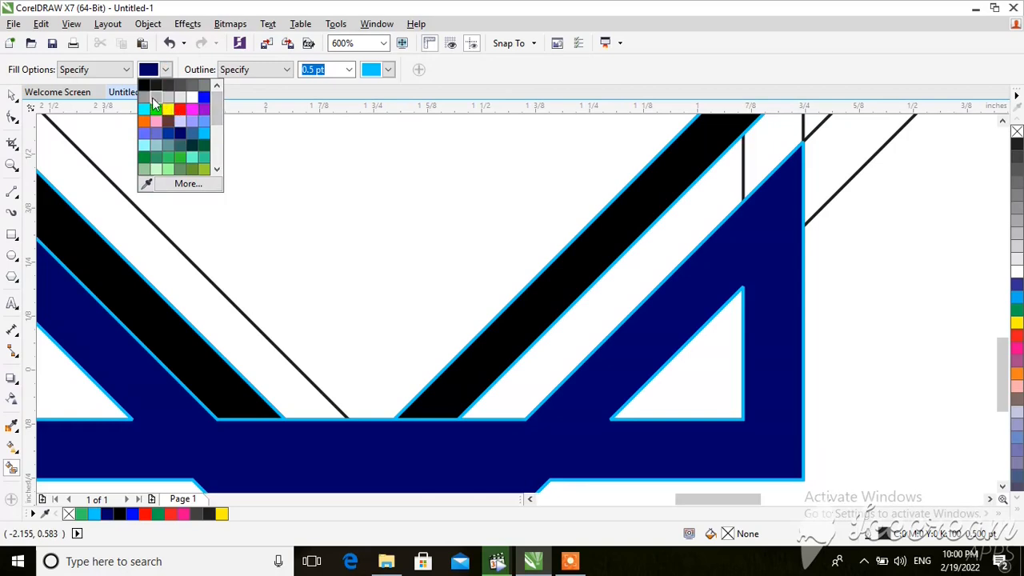
left_click(144, 84)
left_click(645, 293)
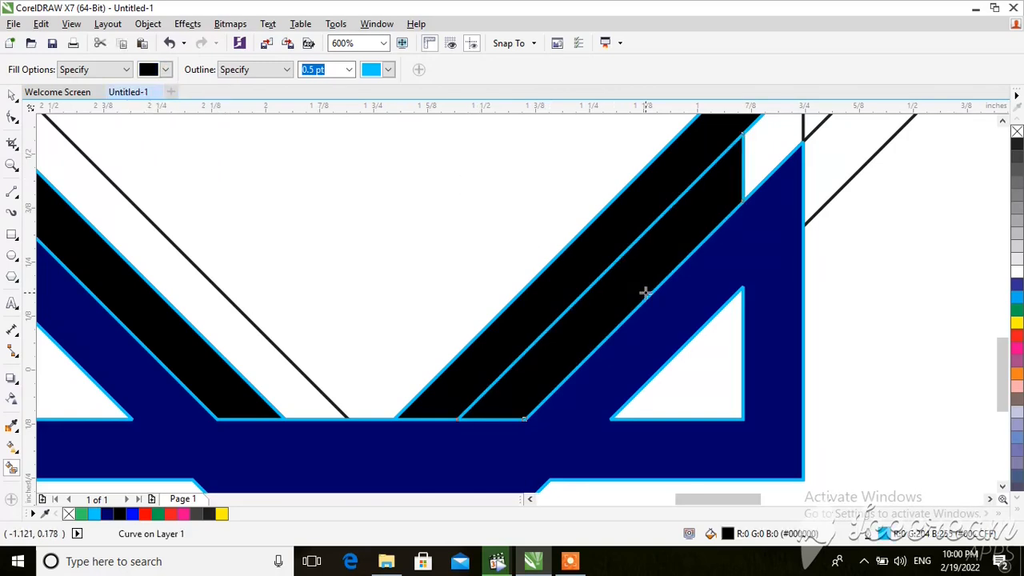
left_click(748, 165)
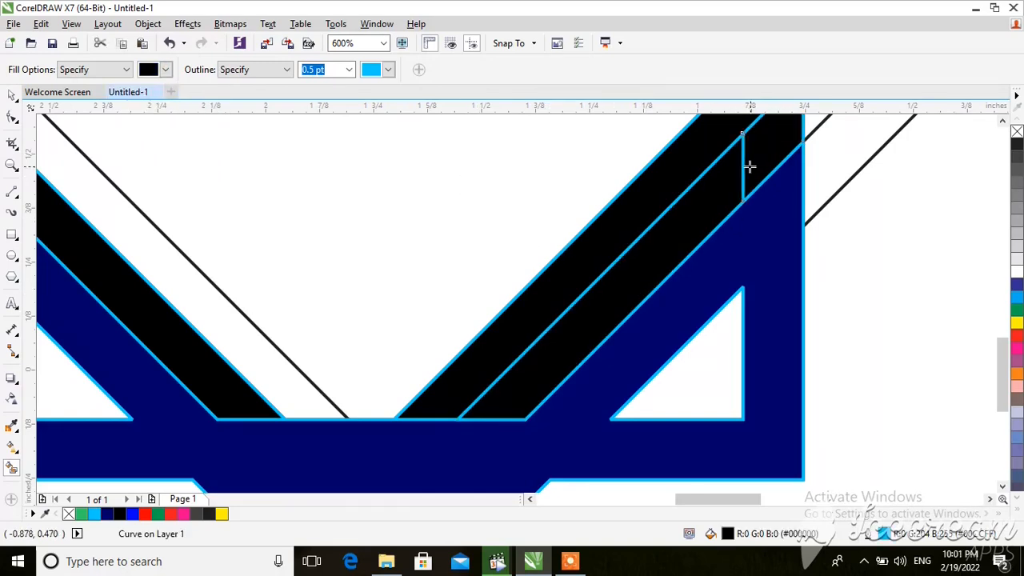
- Smart Fill the right inner diagonal band and the left strip inside the black band with red
left_click(165, 69)
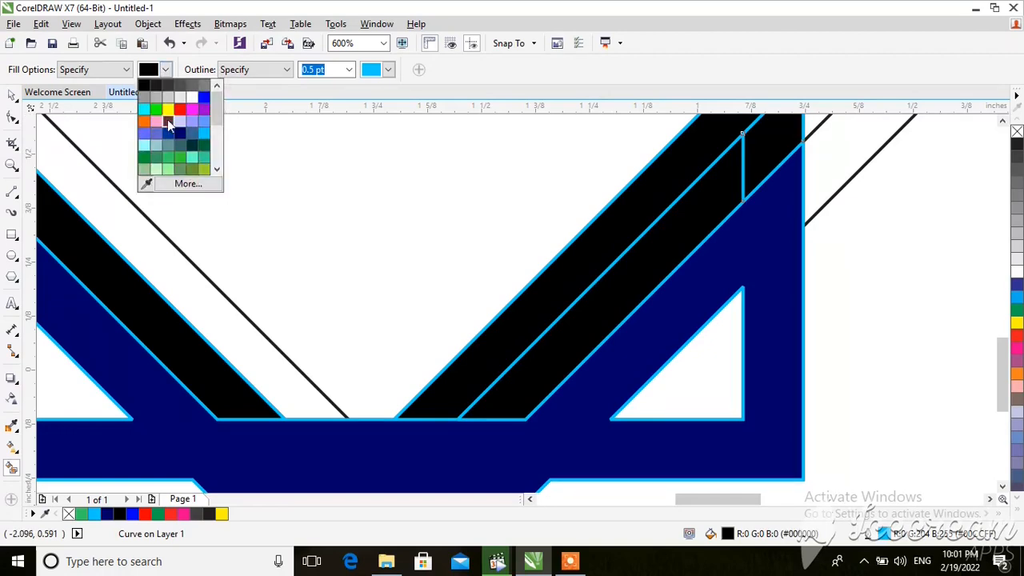
left_click(179, 110)
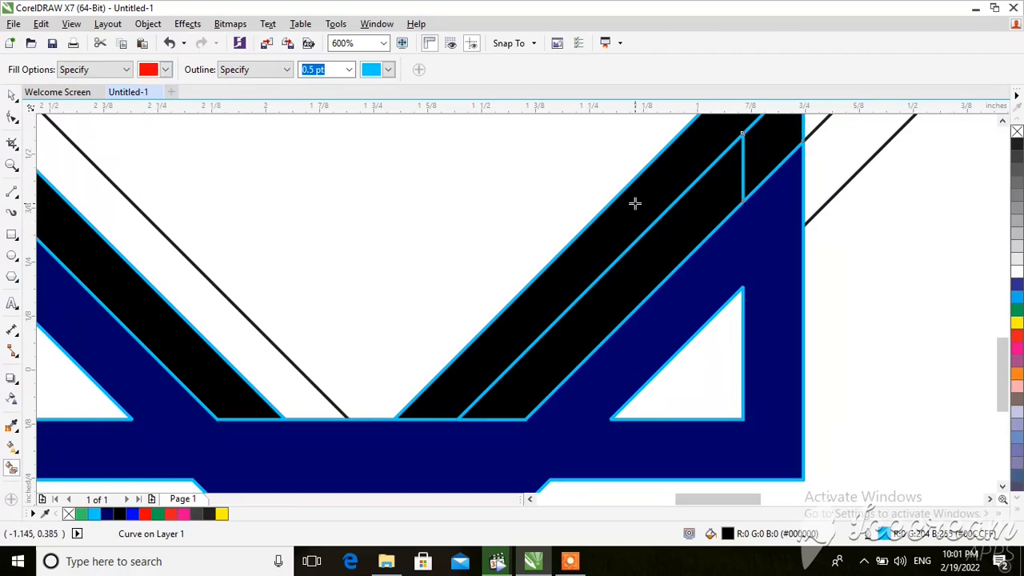
left_click(635, 204)
left_click(199, 296)
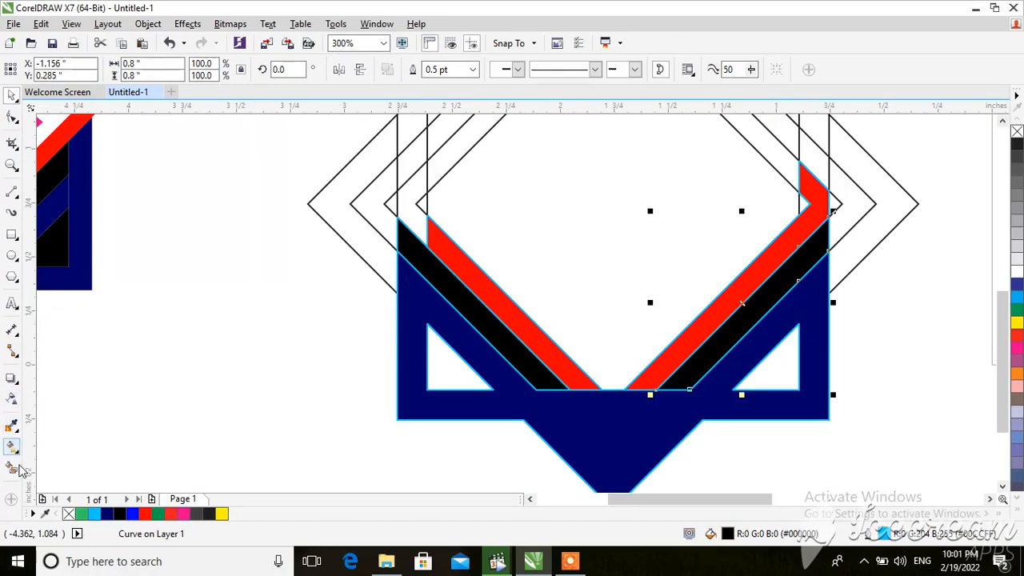
- Smart Fill the remaining corner pieces at the upper ends of the left and right red bands with red
left_click(12, 468)
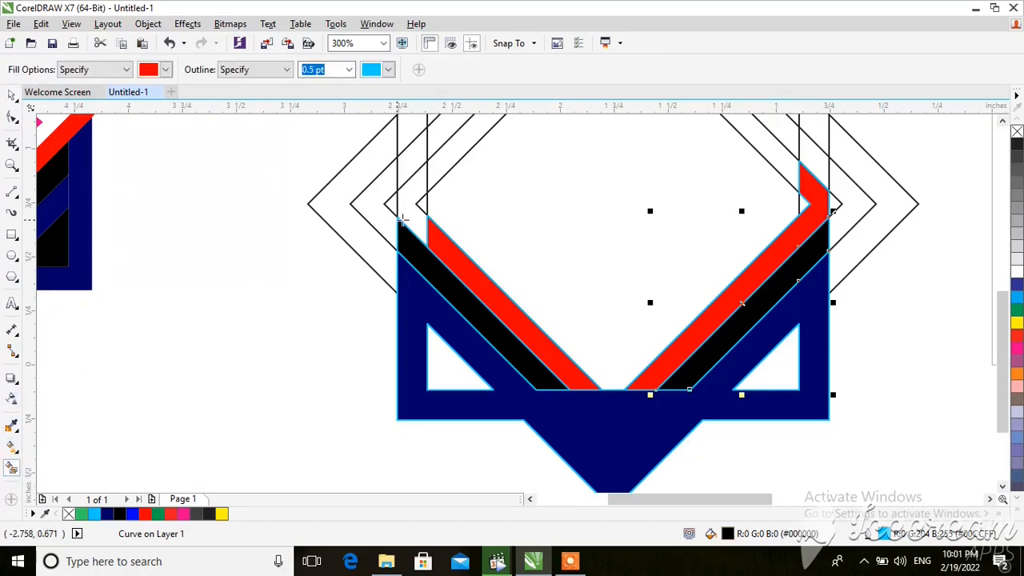
left_click(406, 210)
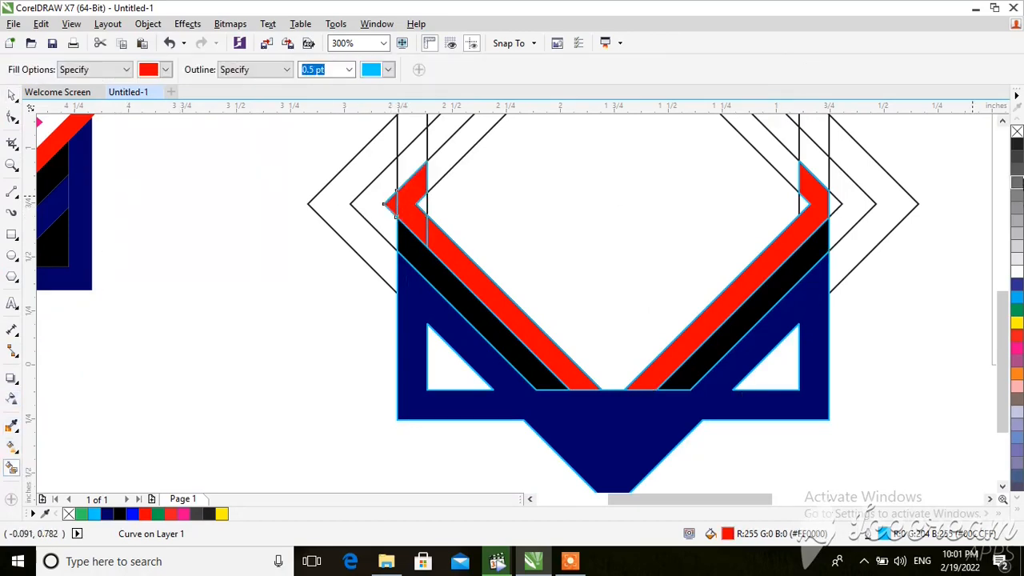
left_click(834, 204)
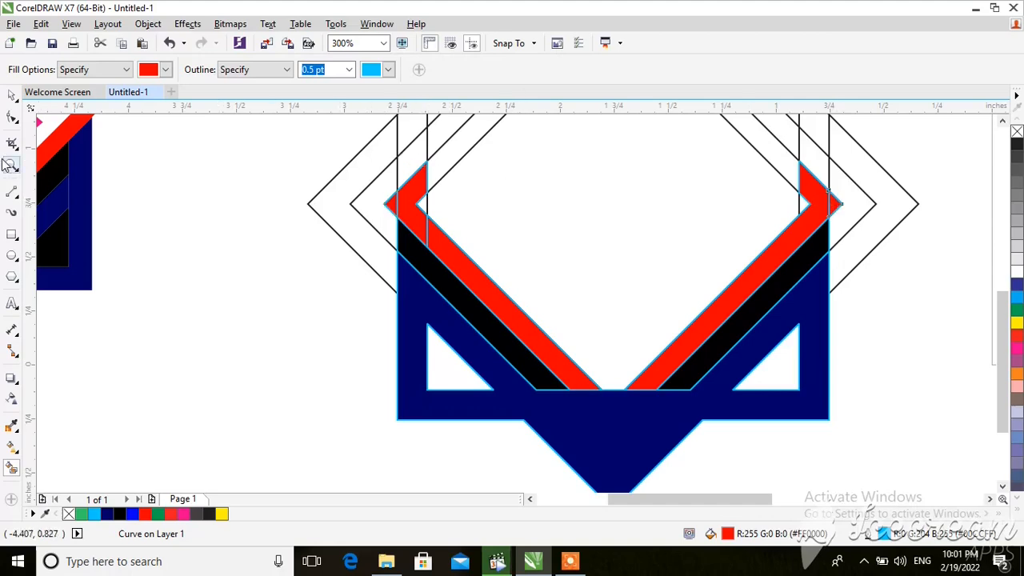
- Weld the red corner pieces to their adjoining red diagonal bands on the right and left sides
left_click(12, 94)
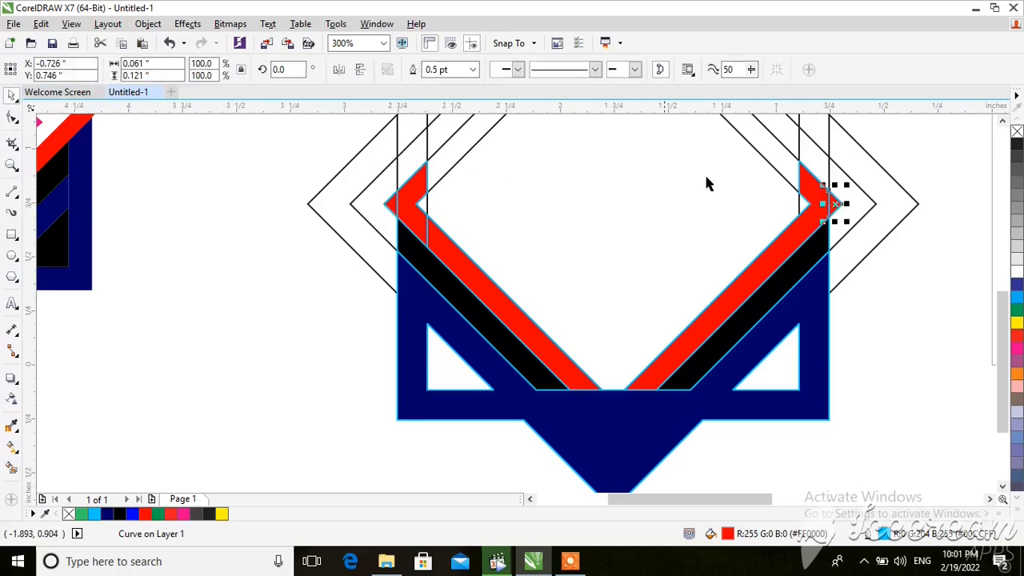
left_click(806, 186, "shift")
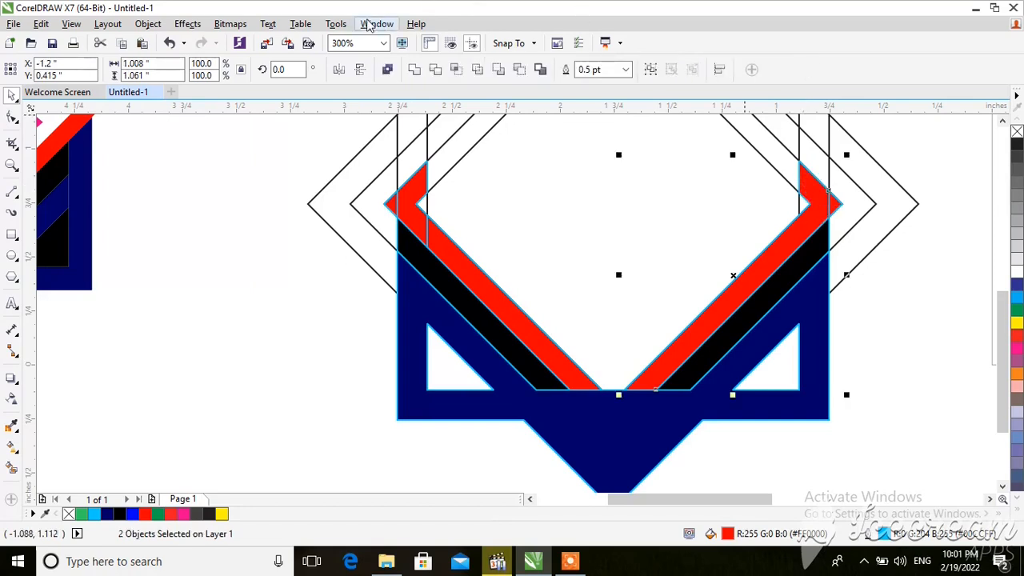
left_click(412, 69)
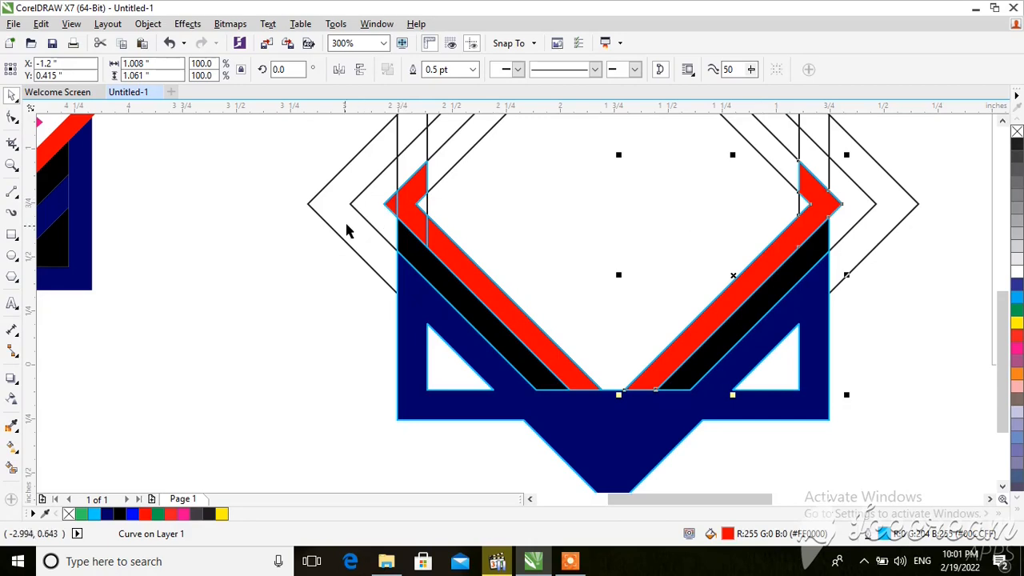
left_click(438, 248)
left_click(415, 224, "shift")
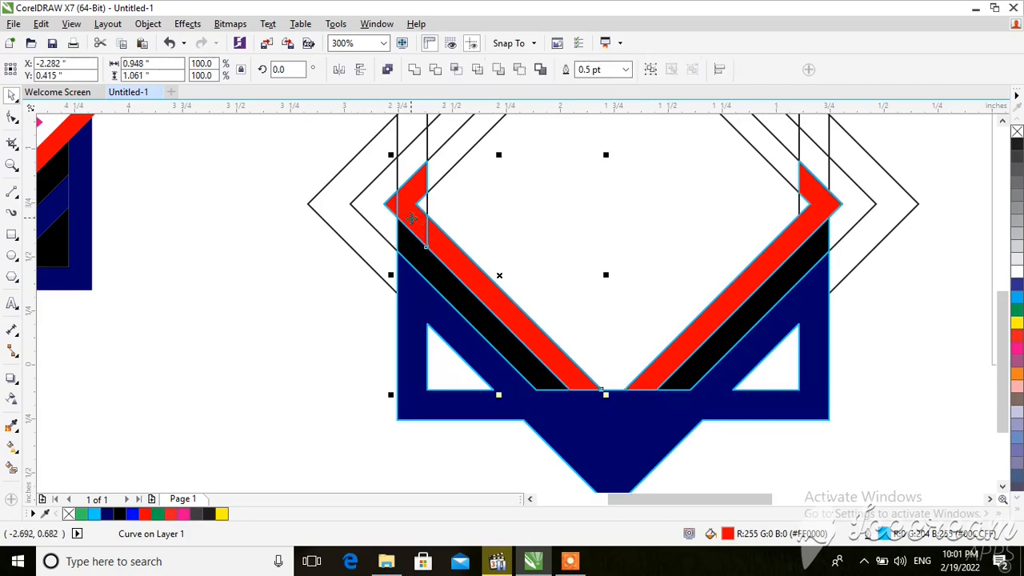
left_click(414, 69)
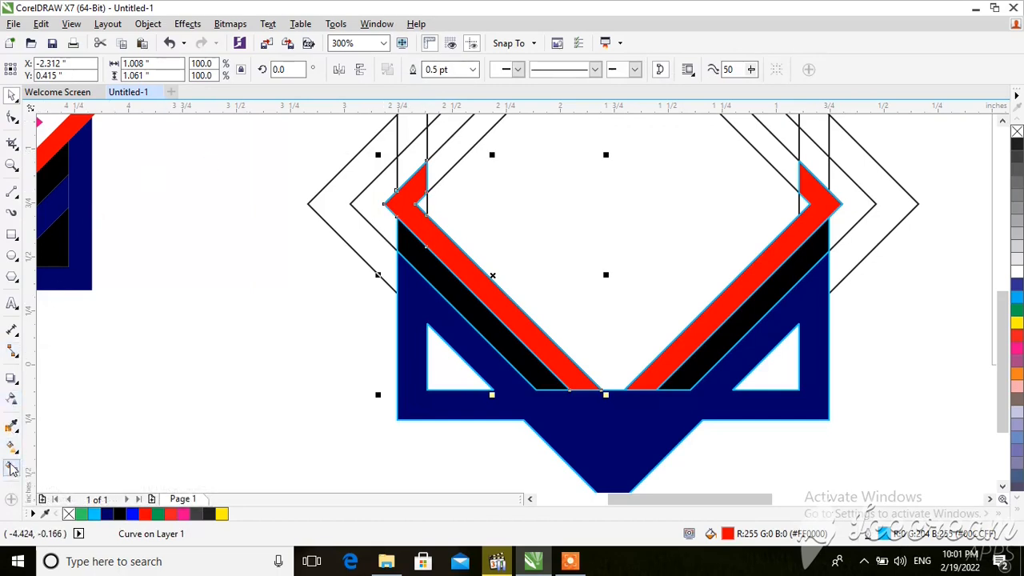
left_click(954, 302)
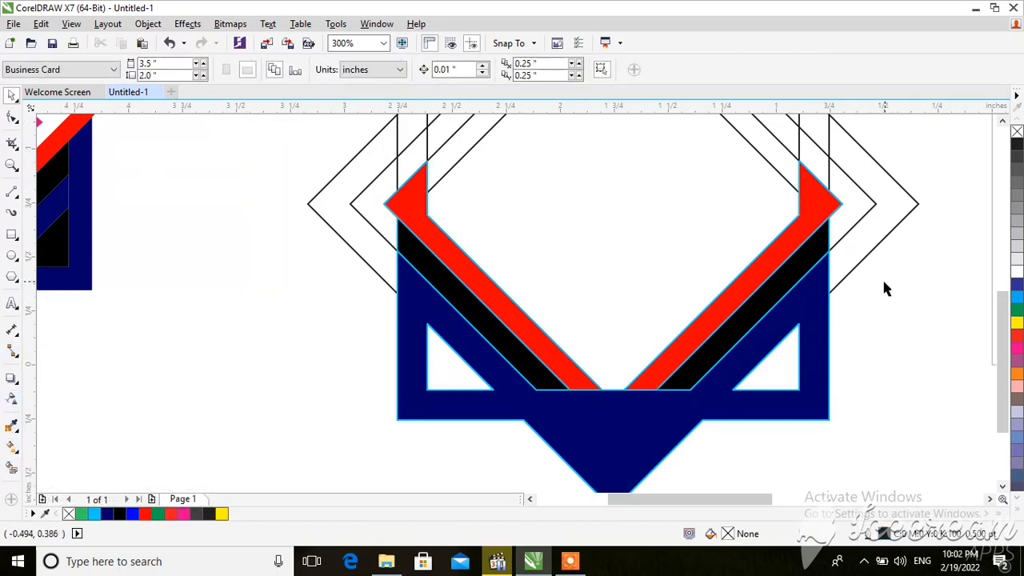
- Remove the outlines from all objects of the new logo, including the construction squares and diamonds
scroll(883, 277, "down", 1)
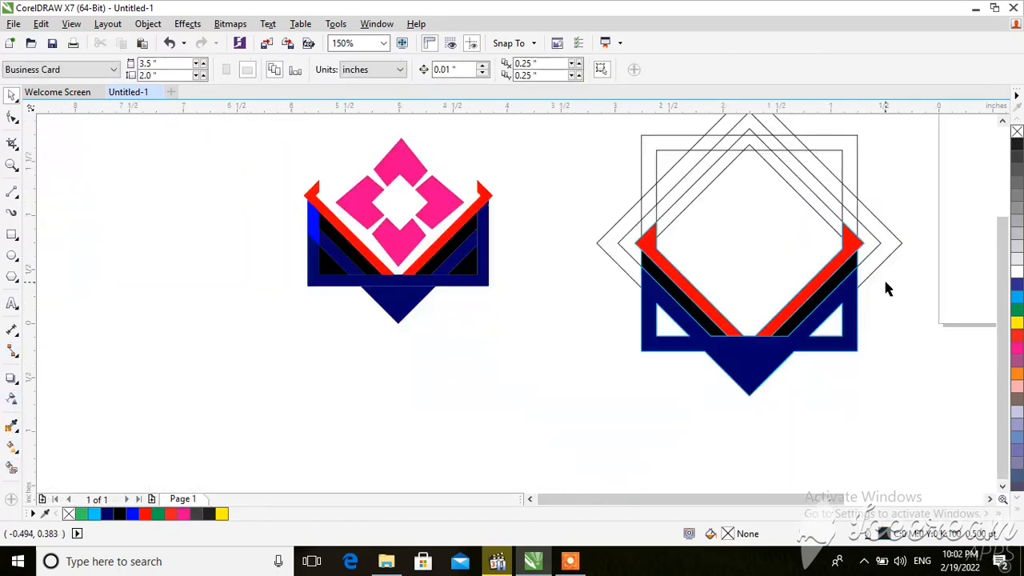
scroll(884, 278, "down", 1)
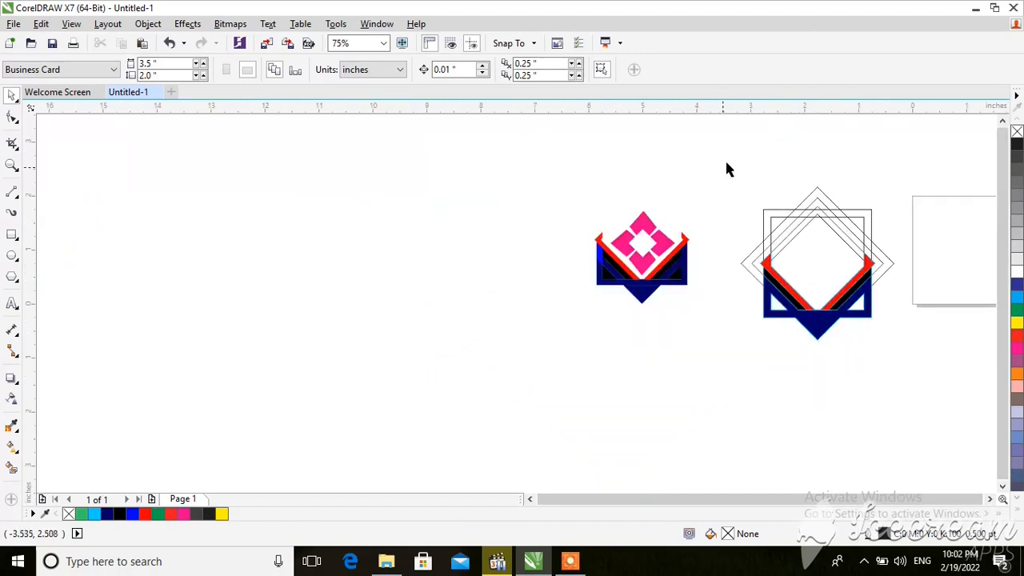
left_click_drag(724, 166, 936, 370)
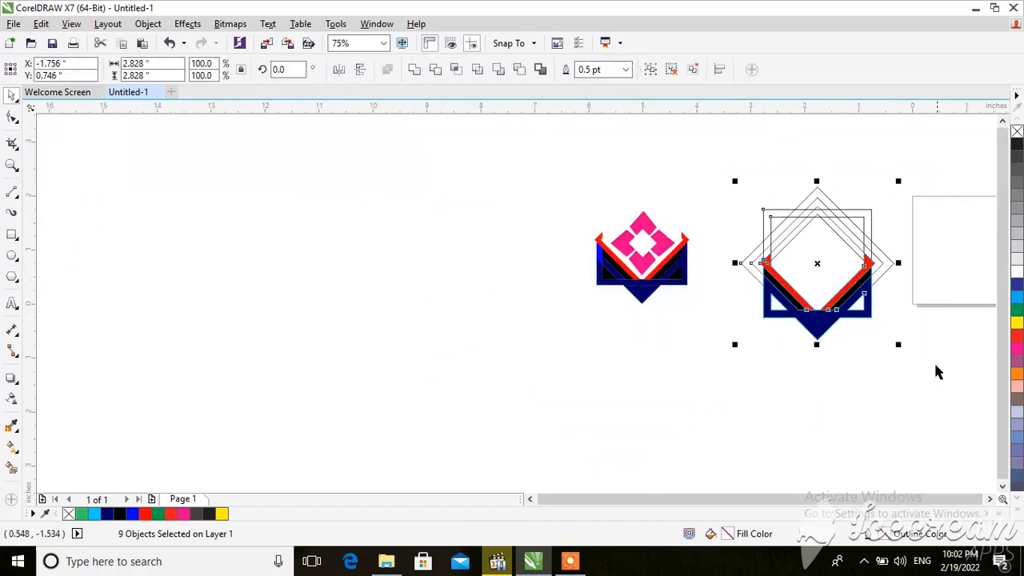
right_click(1017, 131)
- Smart Fill the two white triangles inside the navy frame of the logo with black
left_click(870, 275)
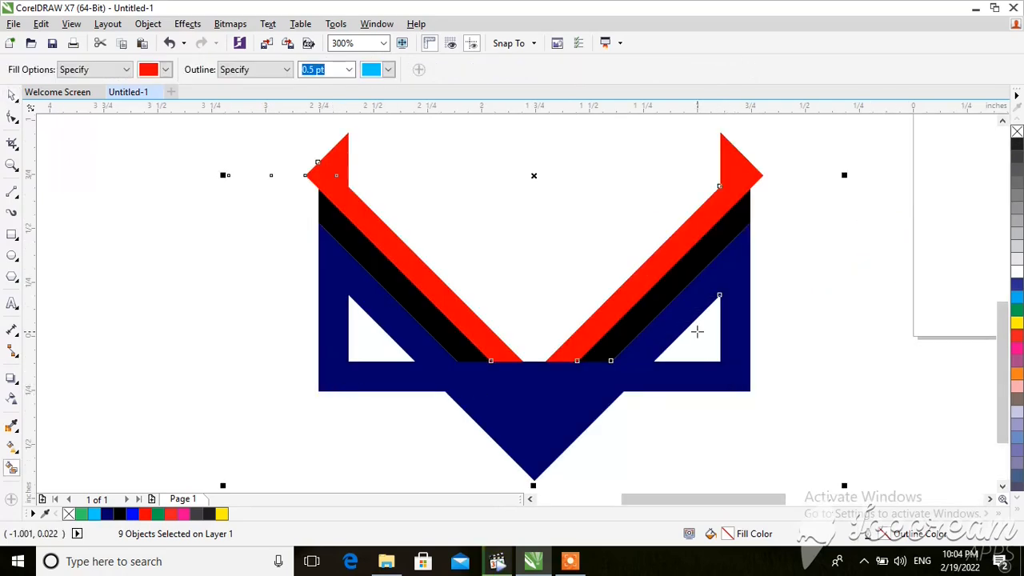
left_click(166, 70)
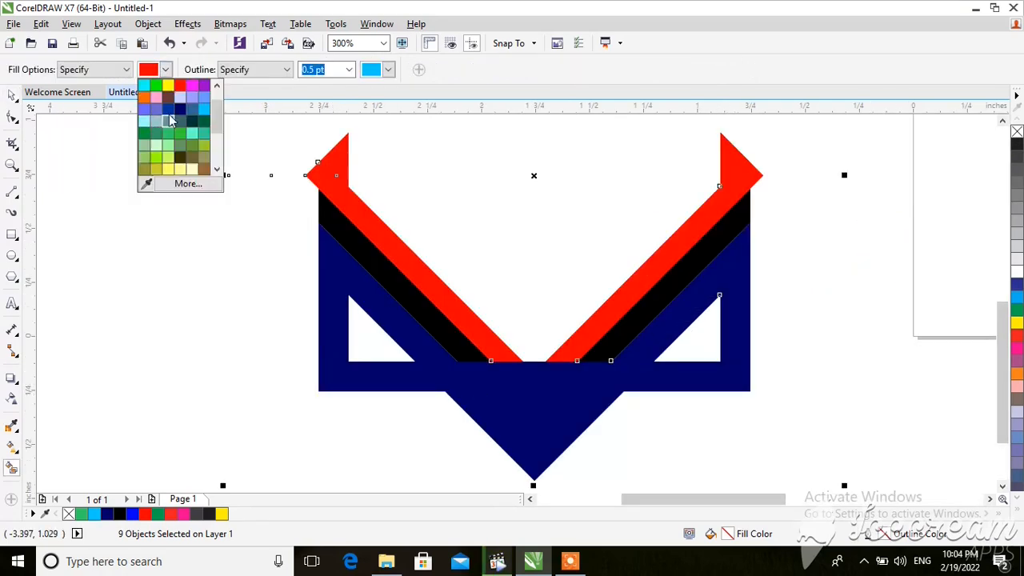
scroll(214, 128, "up", 3)
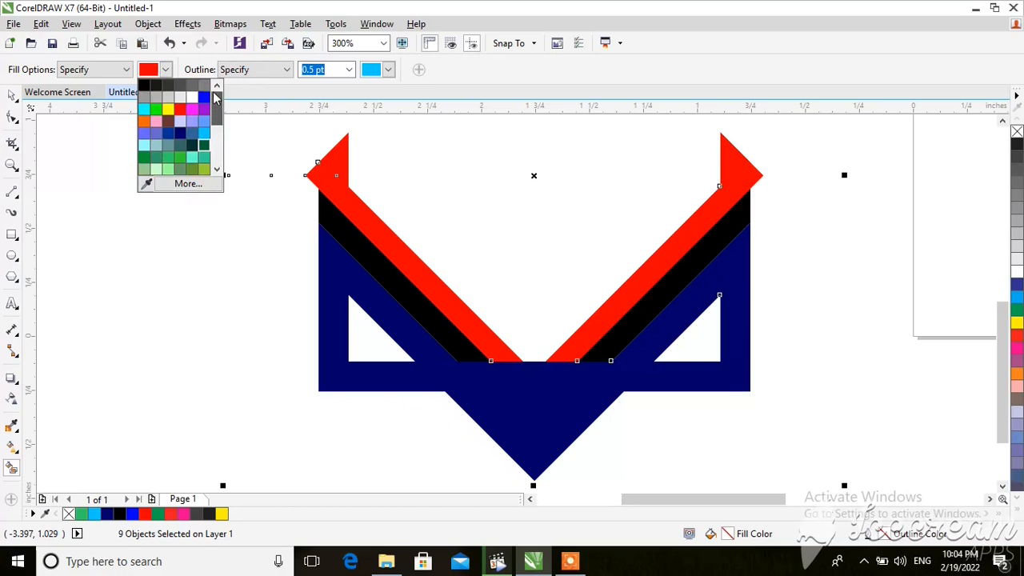
left_click(147, 93)
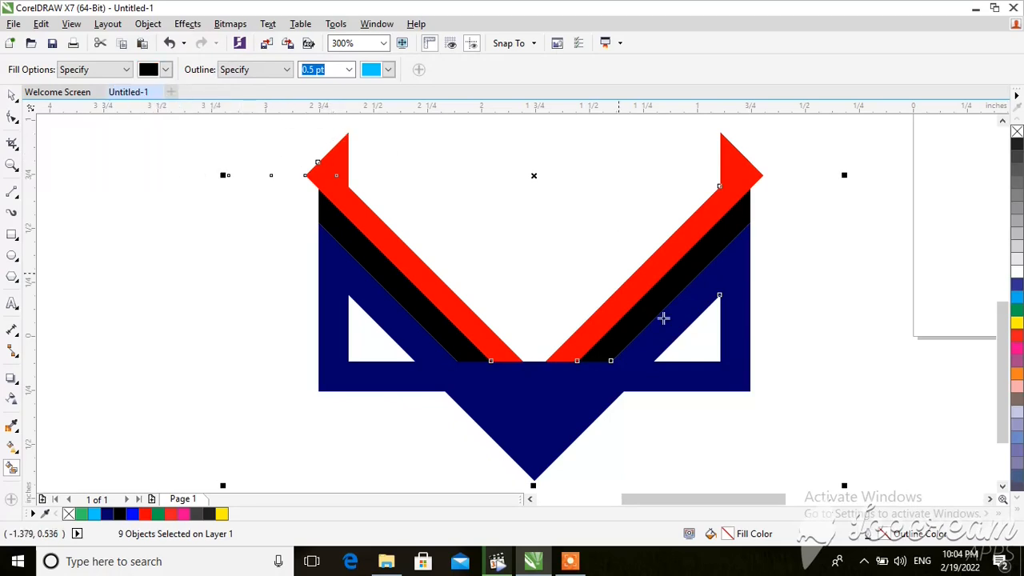
left_click(681, 337)
left_click(376, 337)
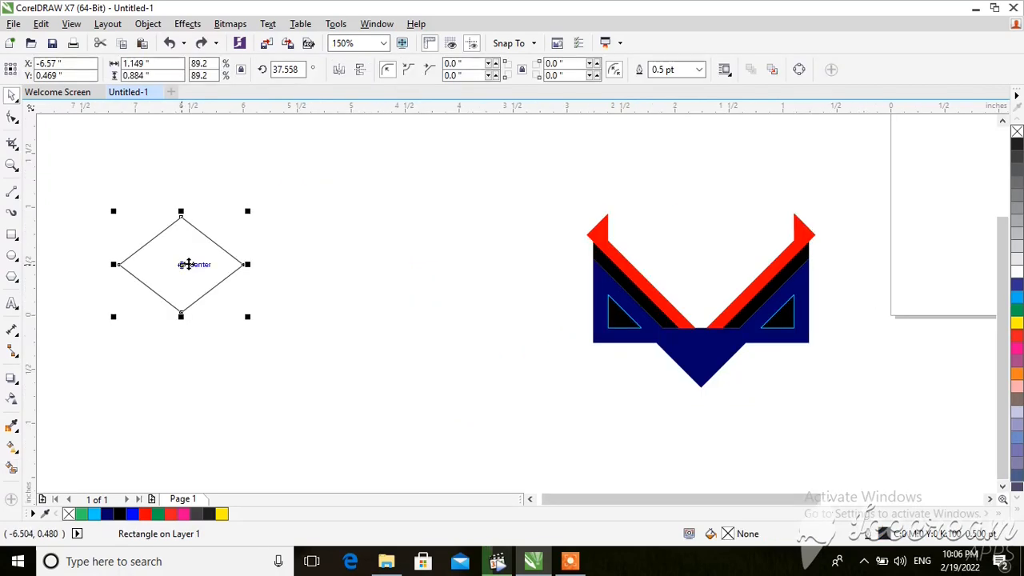
- Place a copy of the outlined diamond to its right with their tips touching, and group the two diamonds
left_click_drag(190, 263, 316, 263)
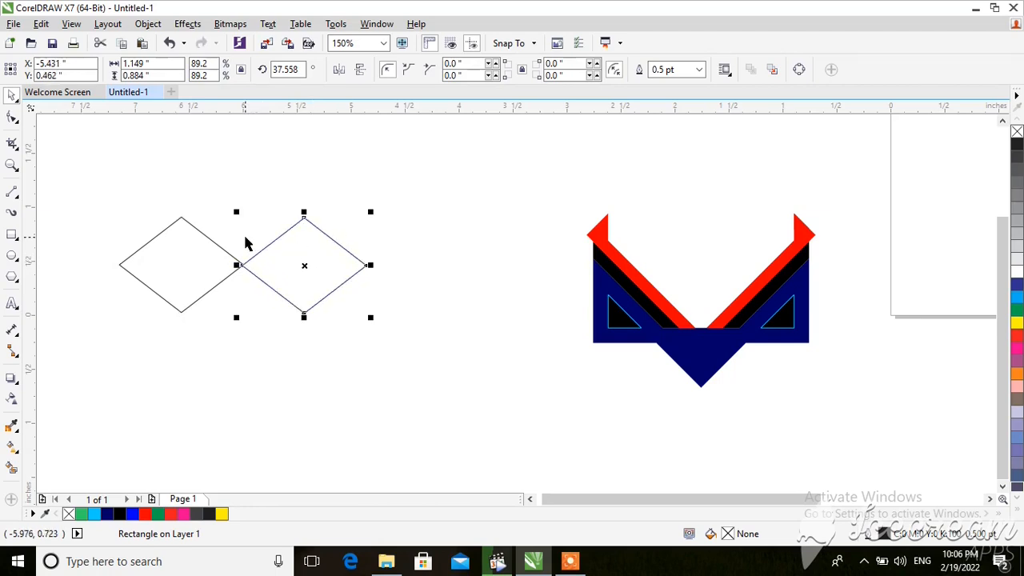
key("z")
left_click_drag(222, 219, 266, 291)
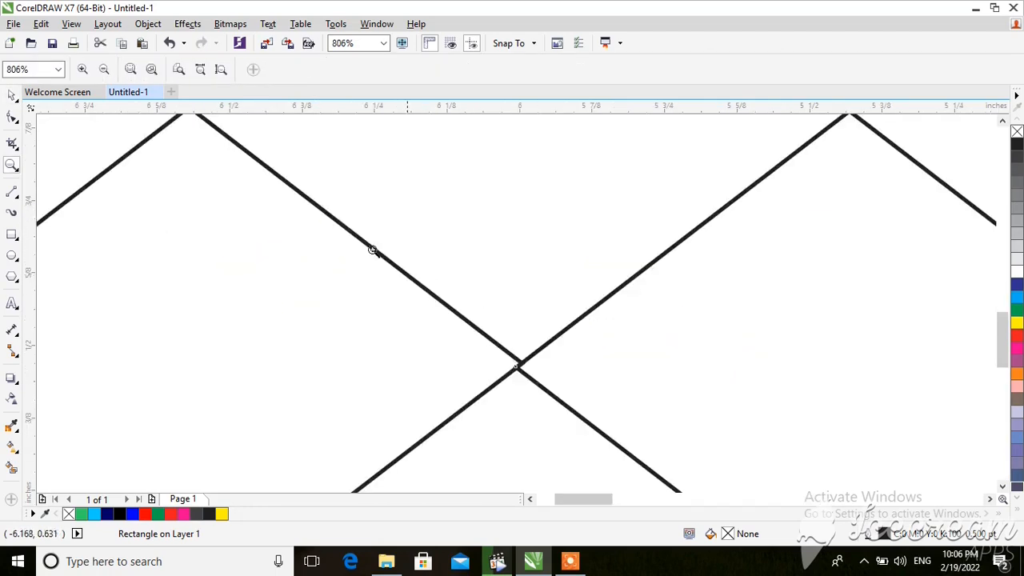
key("space")
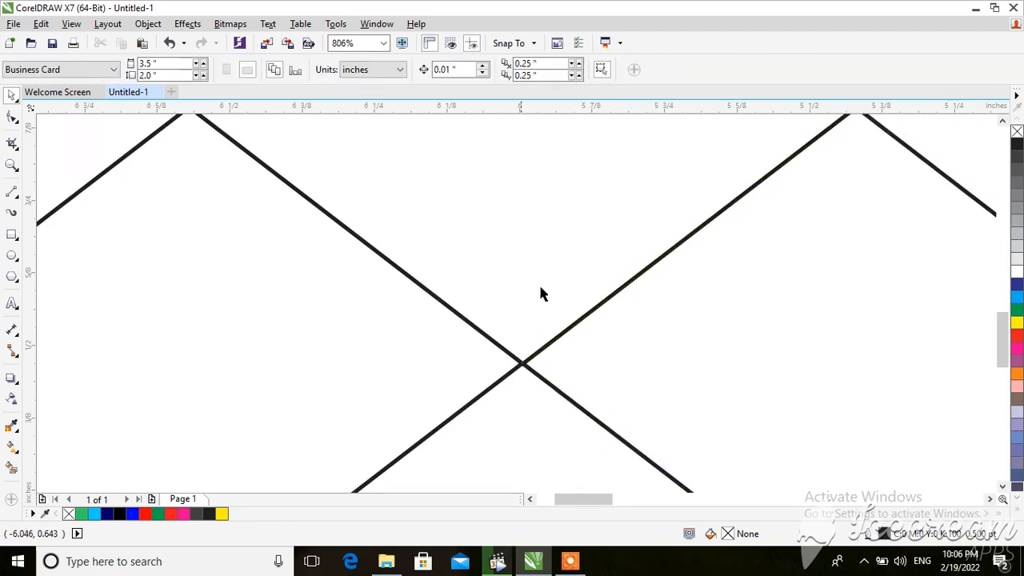
scroll(553, 300, "down", 5)
left_click_drag(185, 160, 769, 450)
key("ctrl+g")
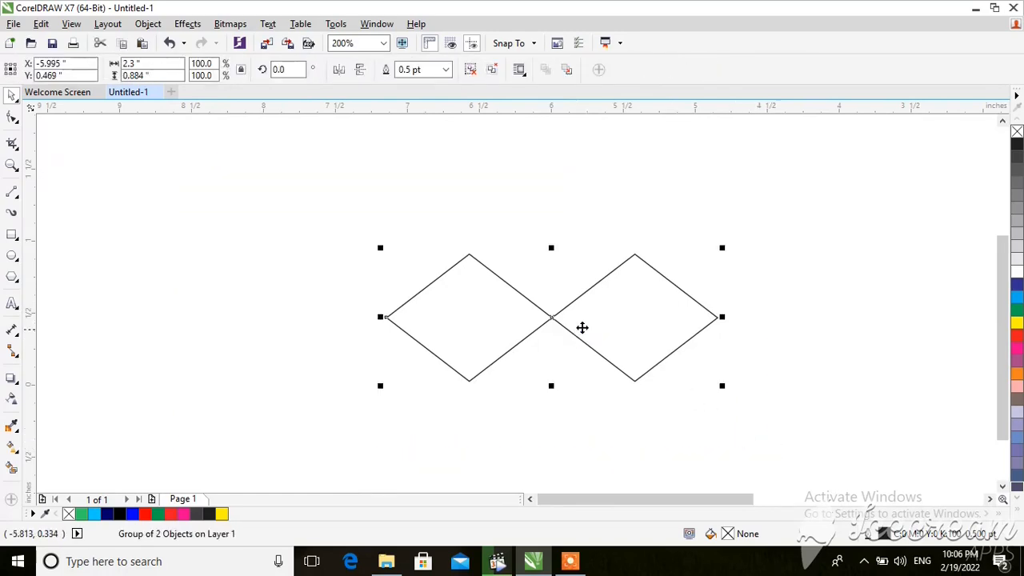
- Rotate a copy of the diamond pair about its centre to about 266° to form four petals, and group both pairs
left_click(584, 327)
left_click_drag(728, 394, 475, 484)
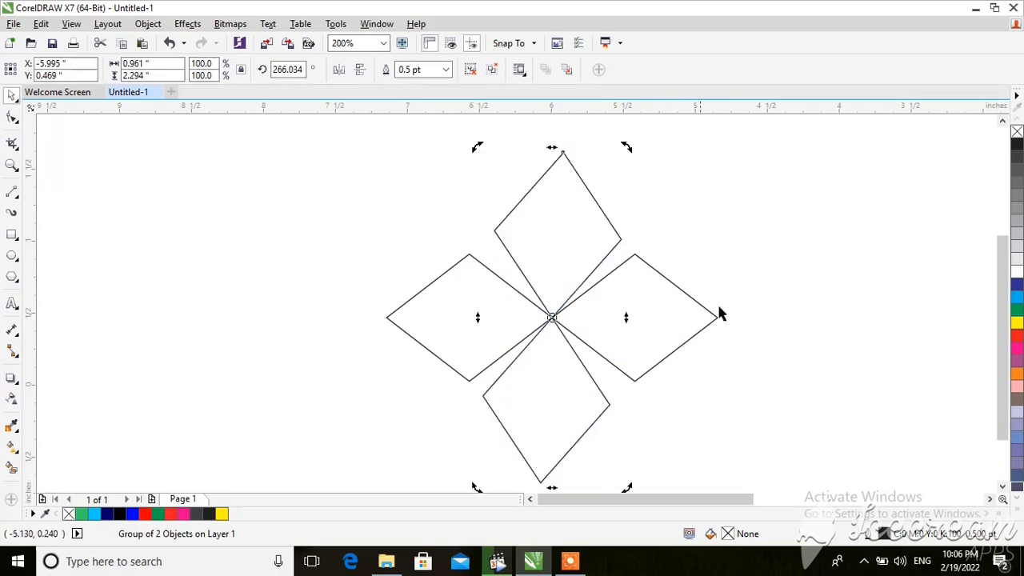
key("ctrl+u")
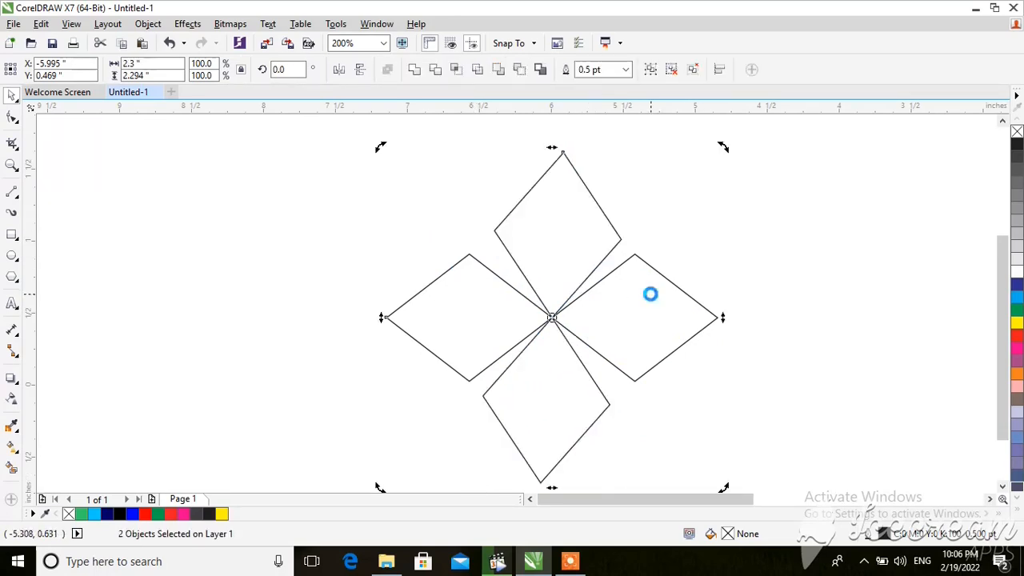
key("ctrl+g")
left_click(772, 243)
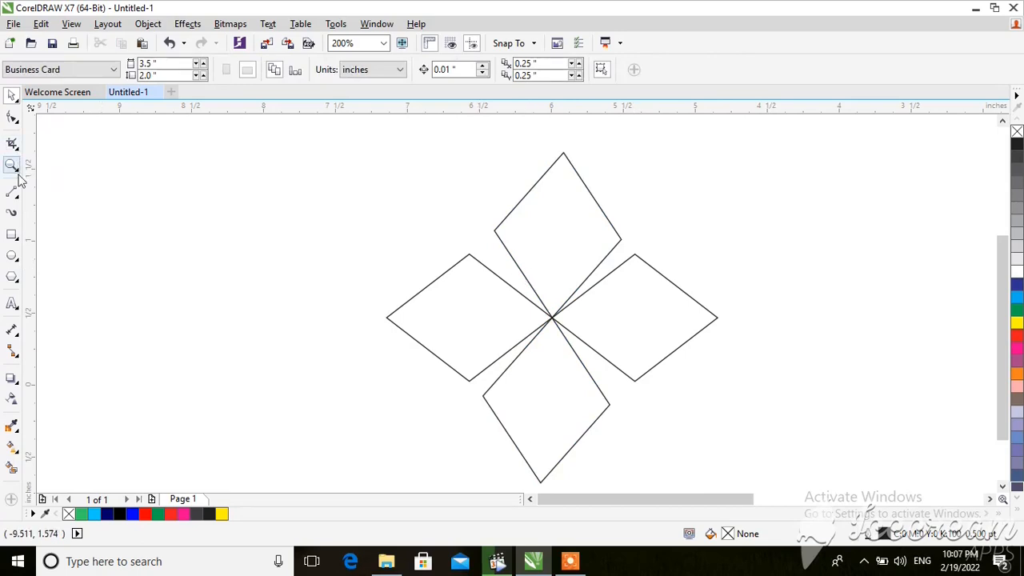
- Draw a square of about 0.536 inches beside the petals and rotate it 45°
left_click(12, 234)
left_click_drag(168, 216, 244, 285)
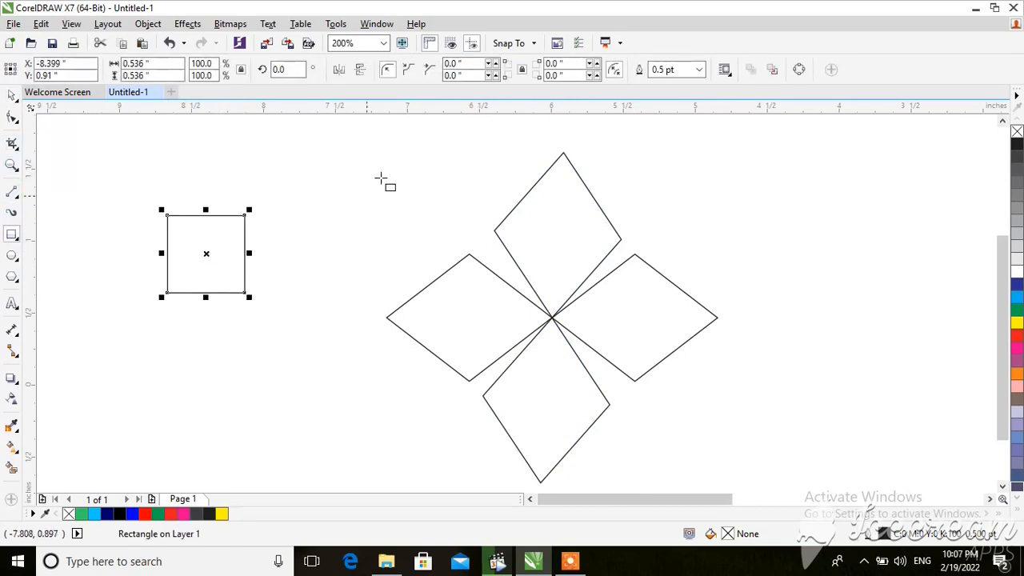
double_click(286, 71)
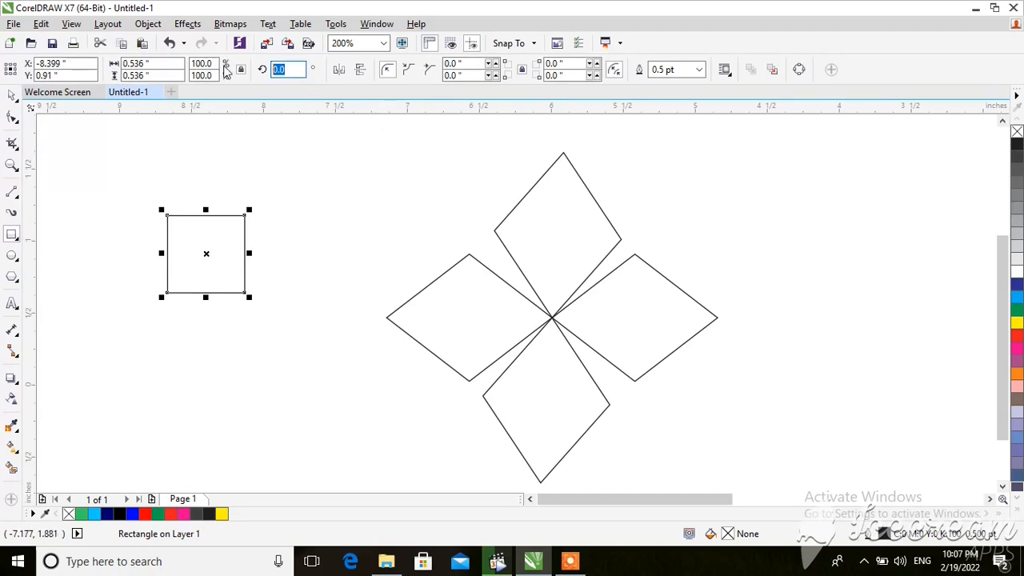
type("45.0")
key("Return")
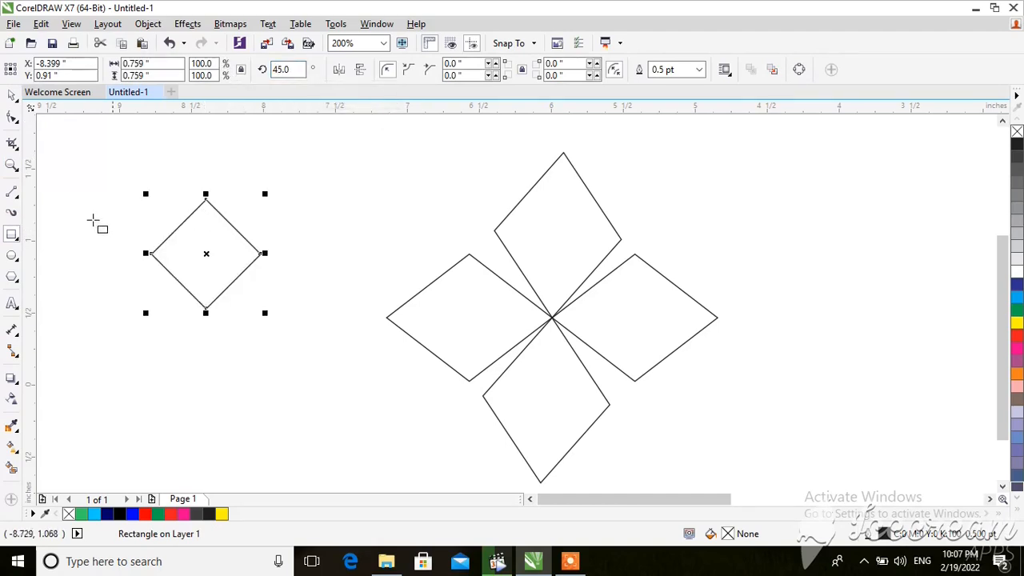
- Align the small rotated square to the centre of the four-petal group horizontally and vertically
left_click(13, 96)
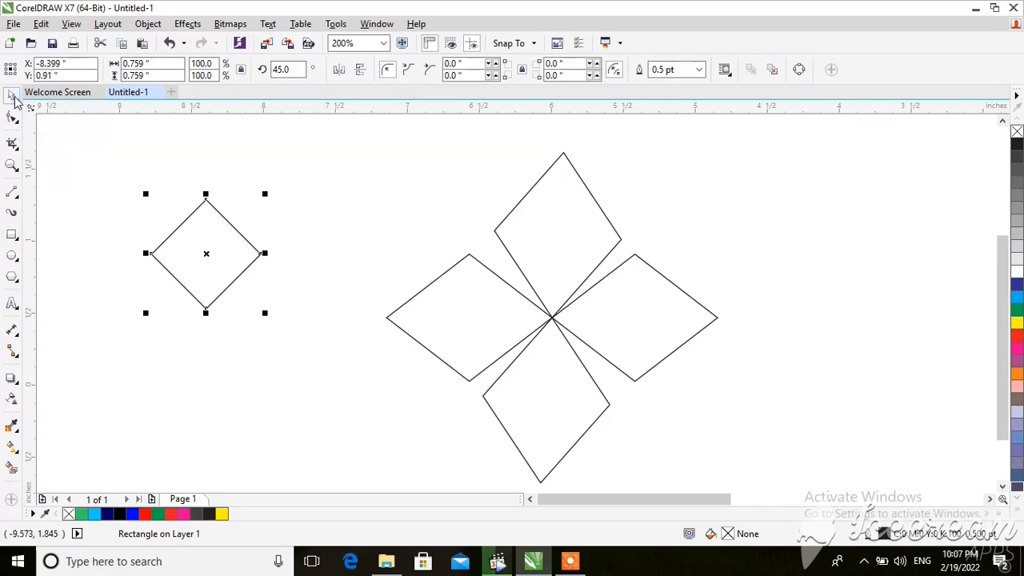
left_click(551, 312, "shift")
key("c")
key("e")
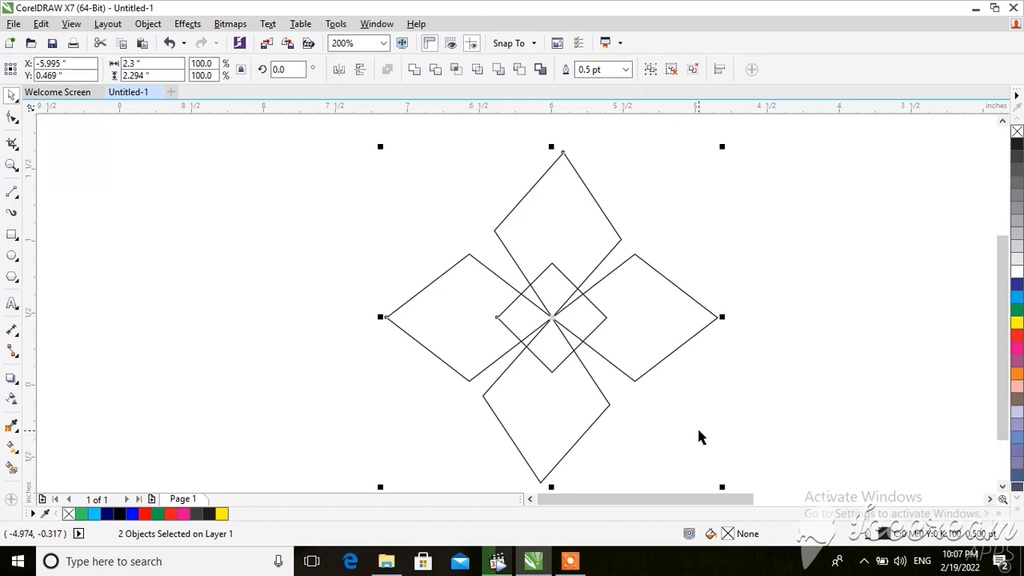
- Cut the small centre diamond out of the petal group with Back Minus Front
left_click(720, 423)
left_click(596, 324)
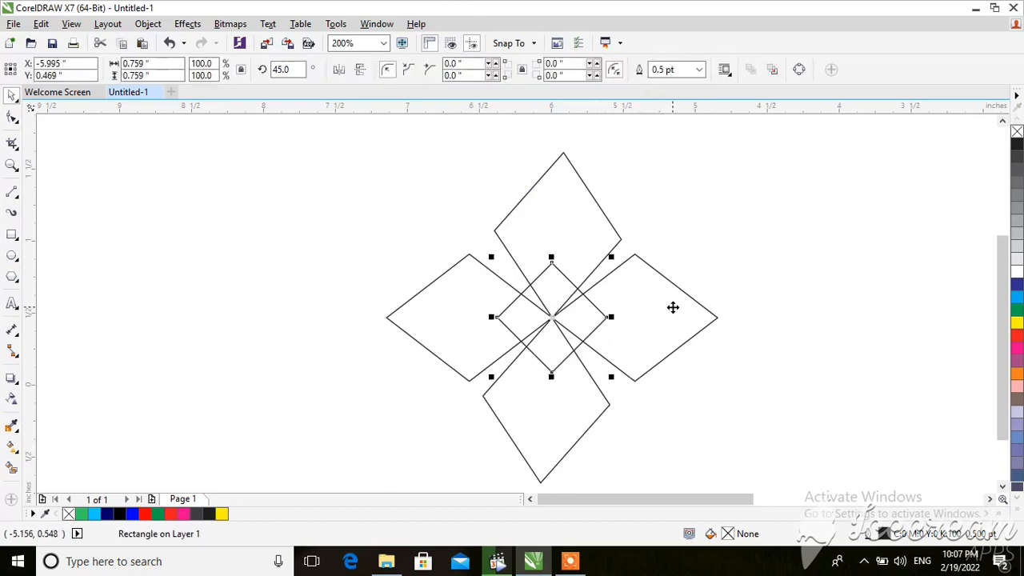
left_click(672, 306, "shift")
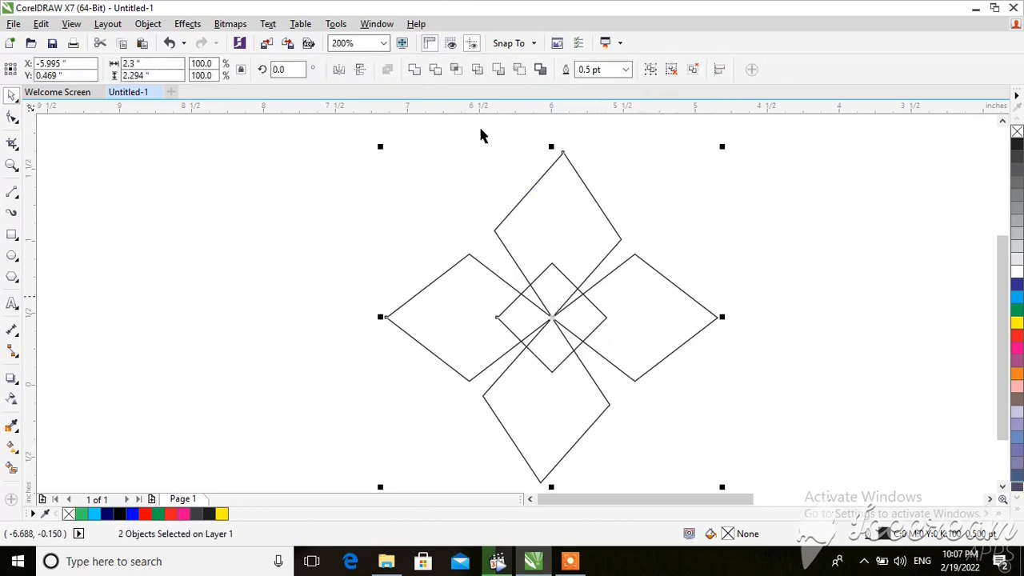
left_click(527, 74)
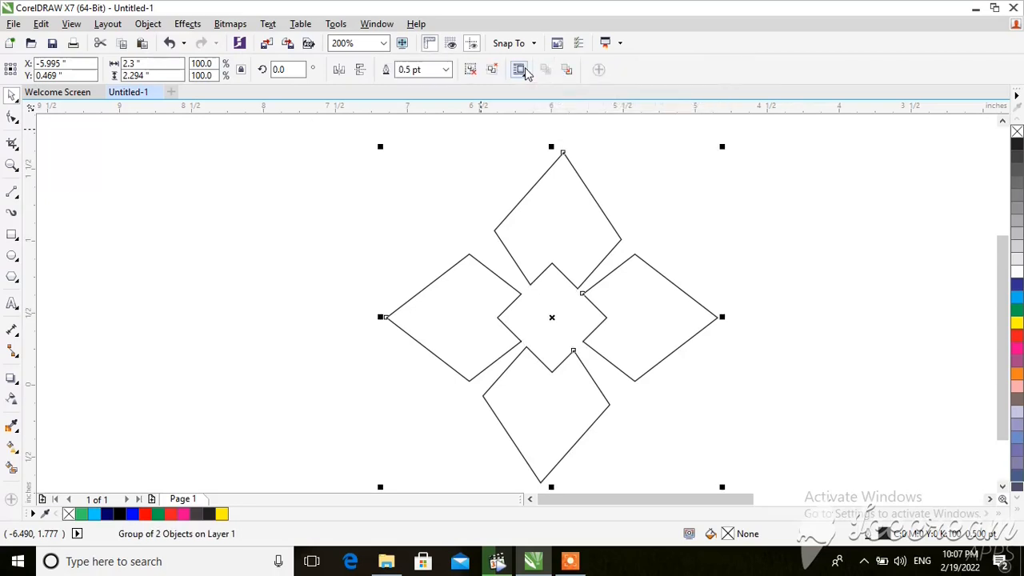
- Fill the four-petal shape with red and remove its outline
left_click(696, 309)
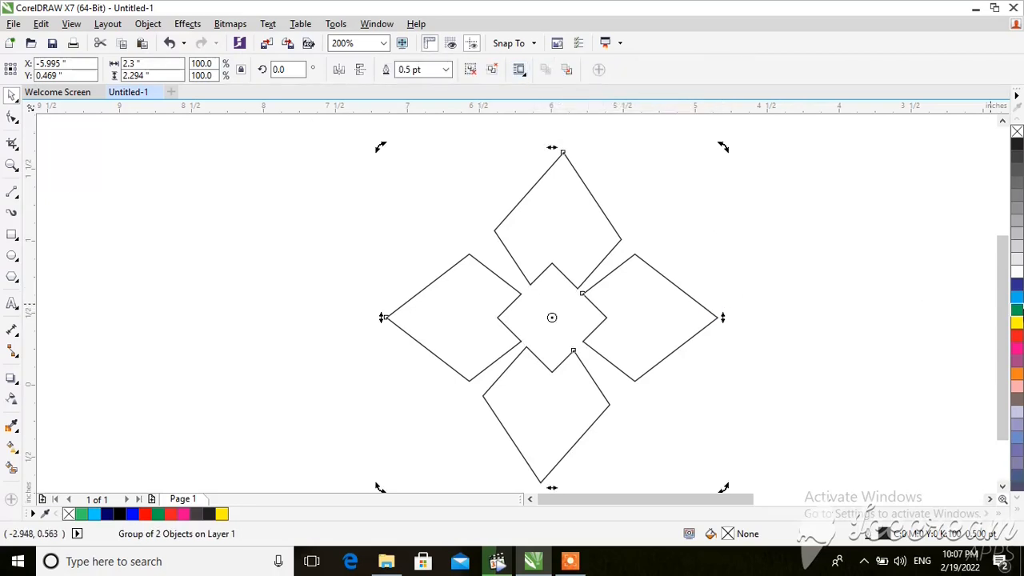
left_click(1018, 336)
left_click(604, 281)
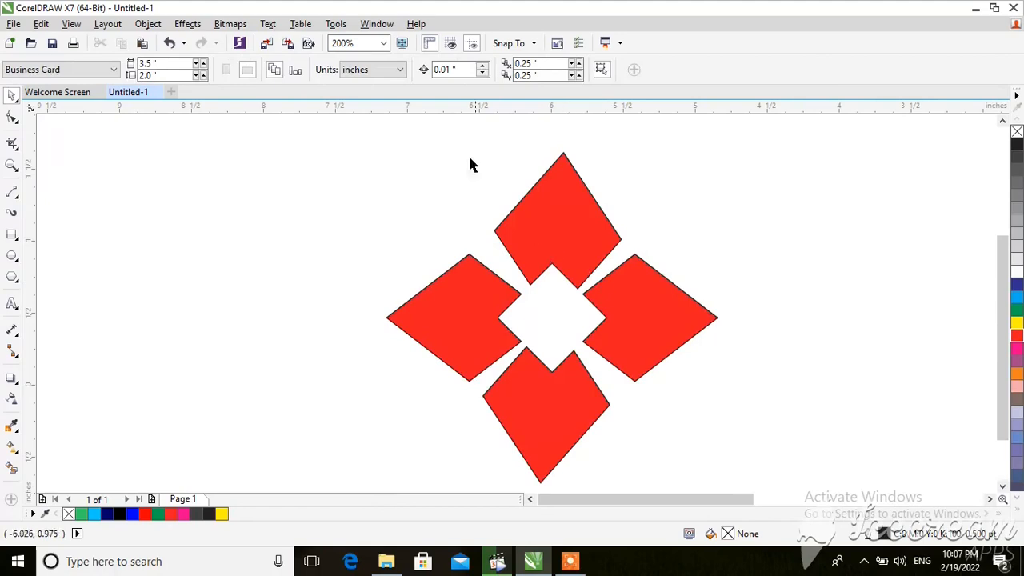
scroll(499, 196, "down", 2)
left_click_drag(446, 142, 569, 301)
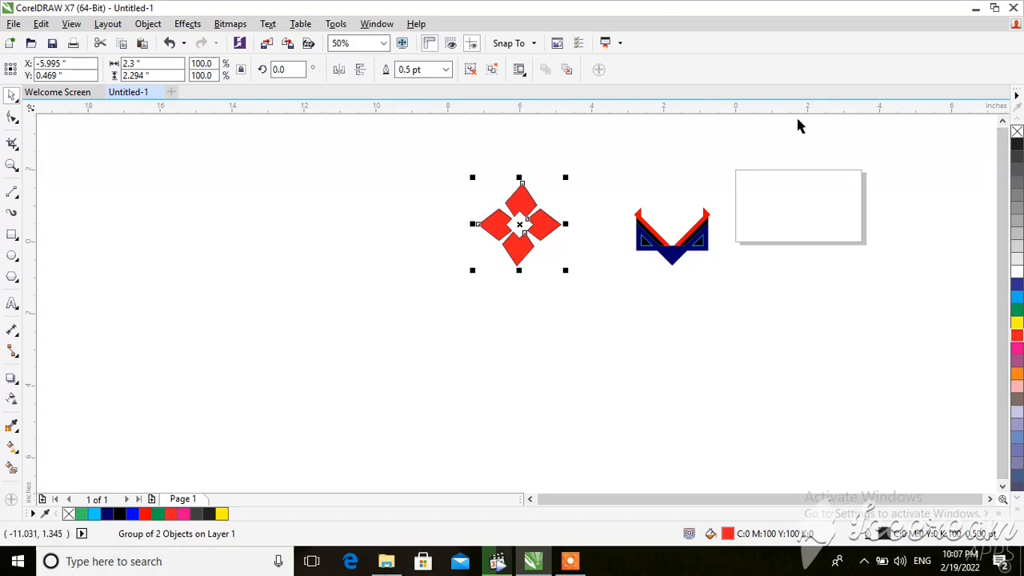
right_click(1017, 131)
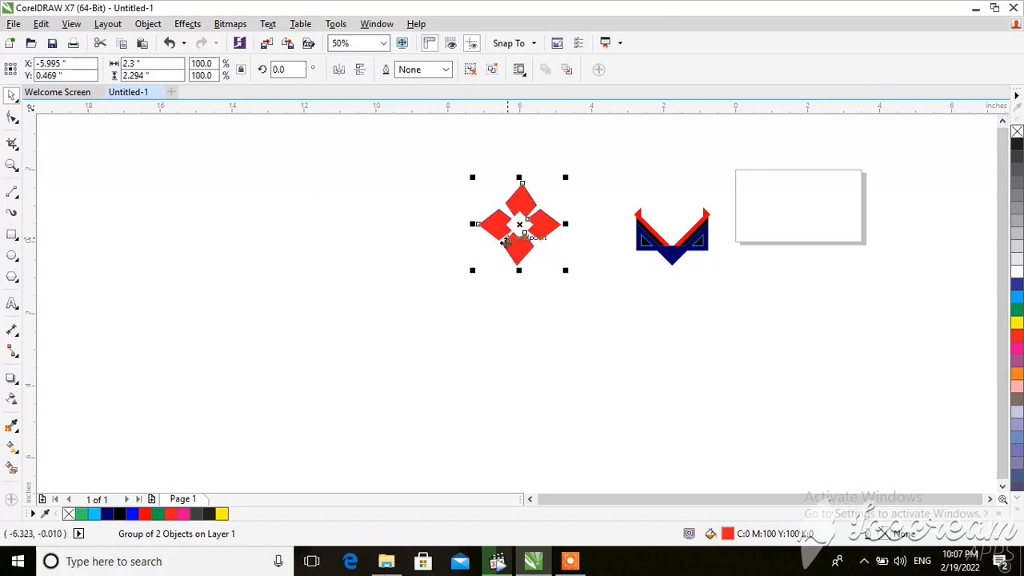
- Scale the red four-petal shape to about 58.3% and position it centred between the logo's red diagonal bands
left_click_drag(534, 232, 702, 200)
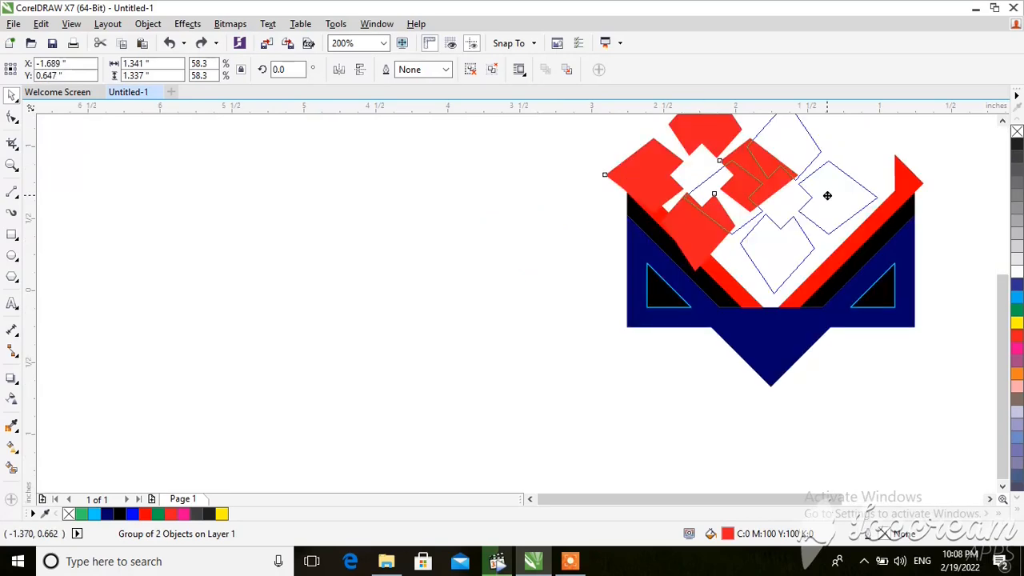
left_click_drag(826, 196, 826, 205)
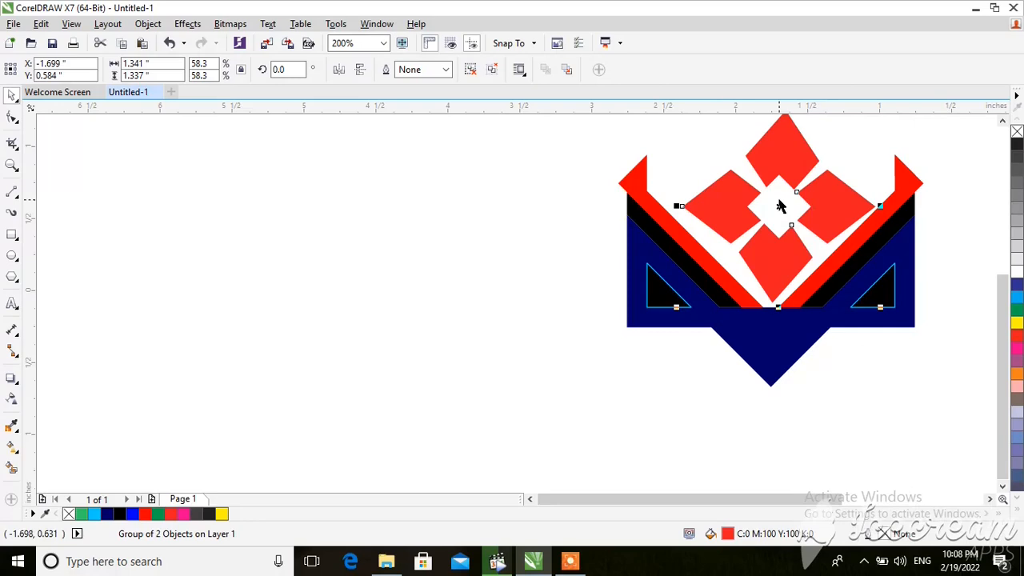
left_click_drag(781, 206, 777, 206)
left_click(507, 210)
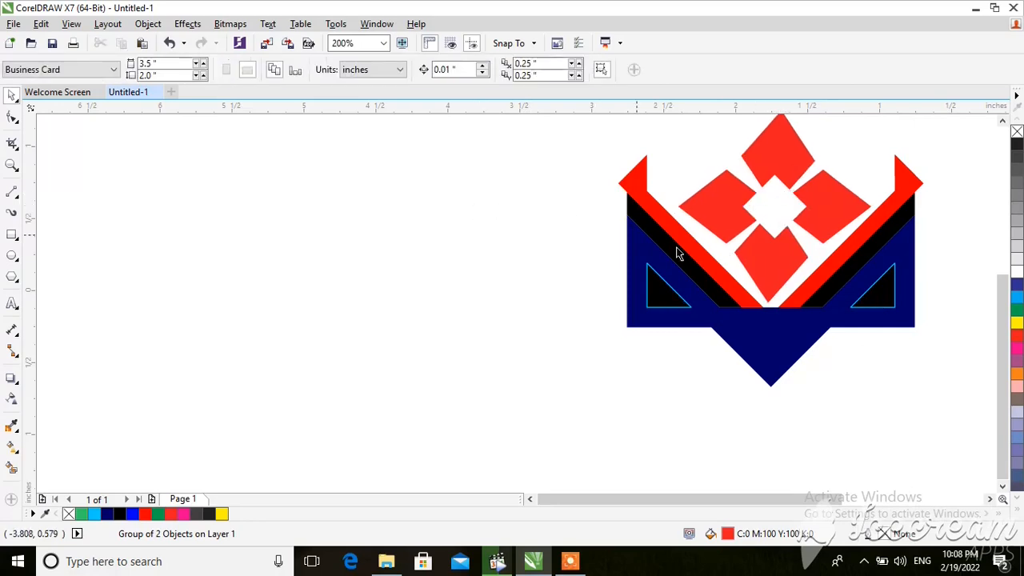
scroll(789, 258, "down", 1)
scroll(823, 269, "up", 1)
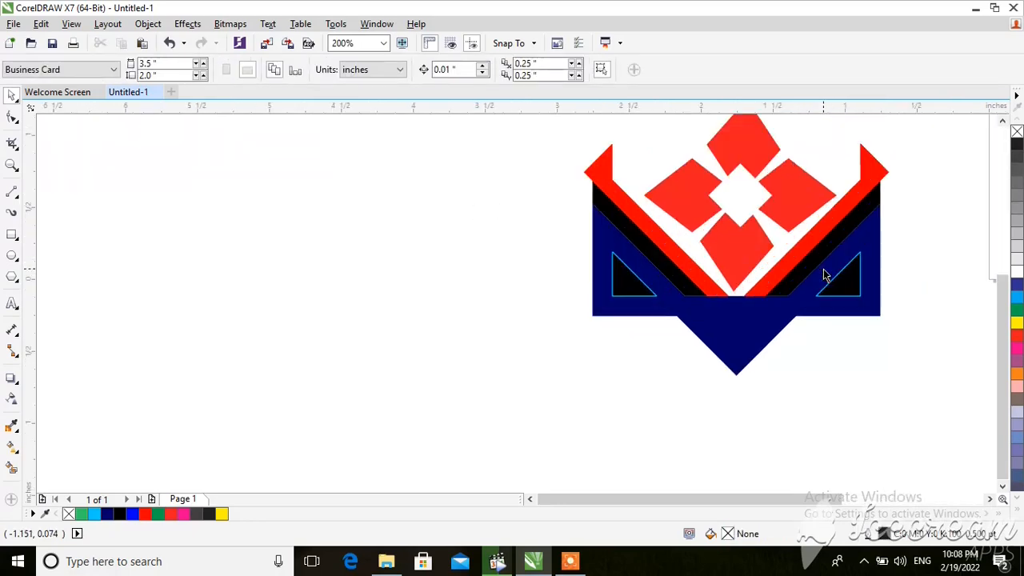
scroll(824, 269, "down", 1)
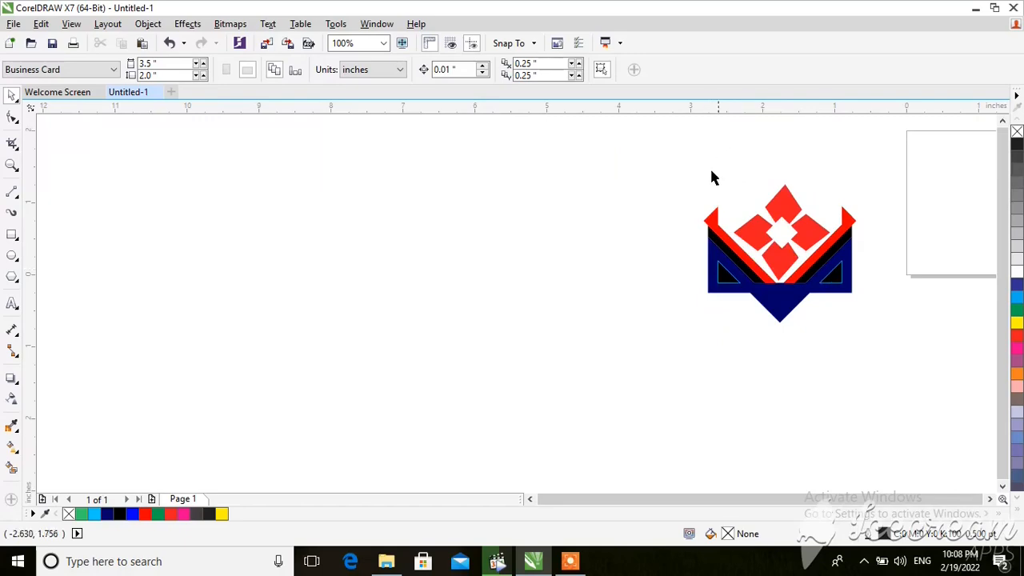